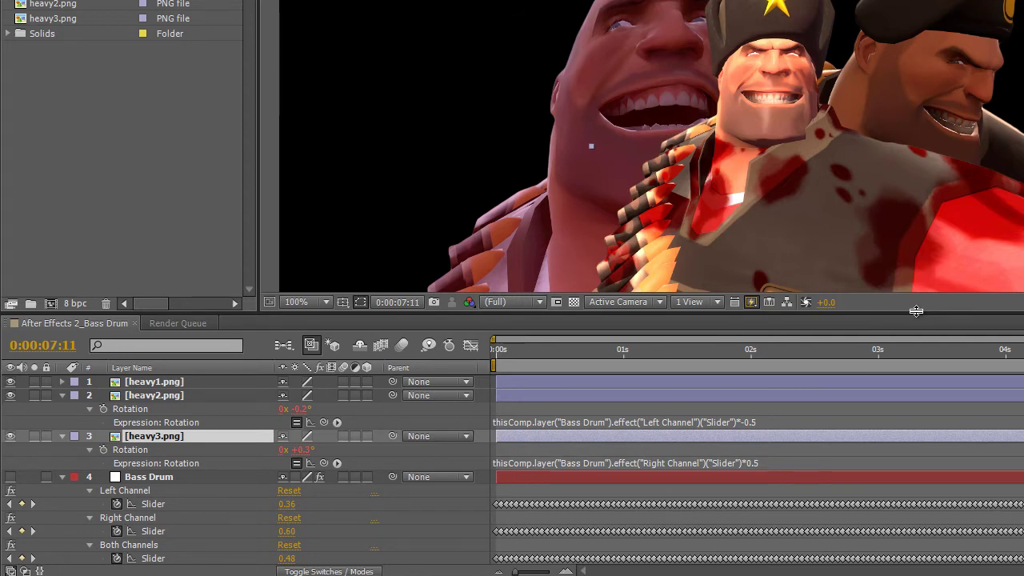
Preview the heavies' sway, then marquee-select every slider keyframe on the Bass Drum layer.
drag(916, 310, 912, 493)
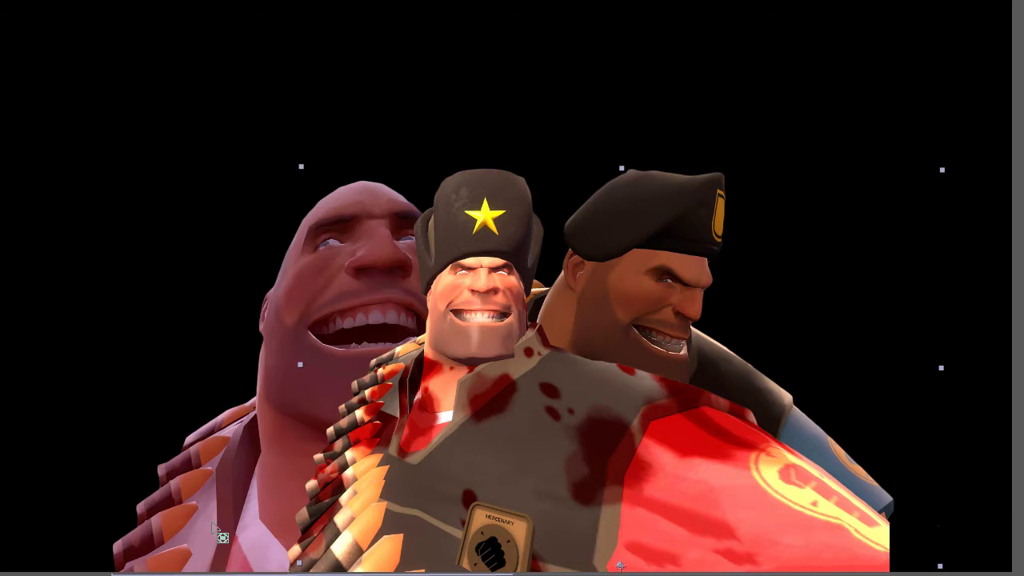
click(218, 534)
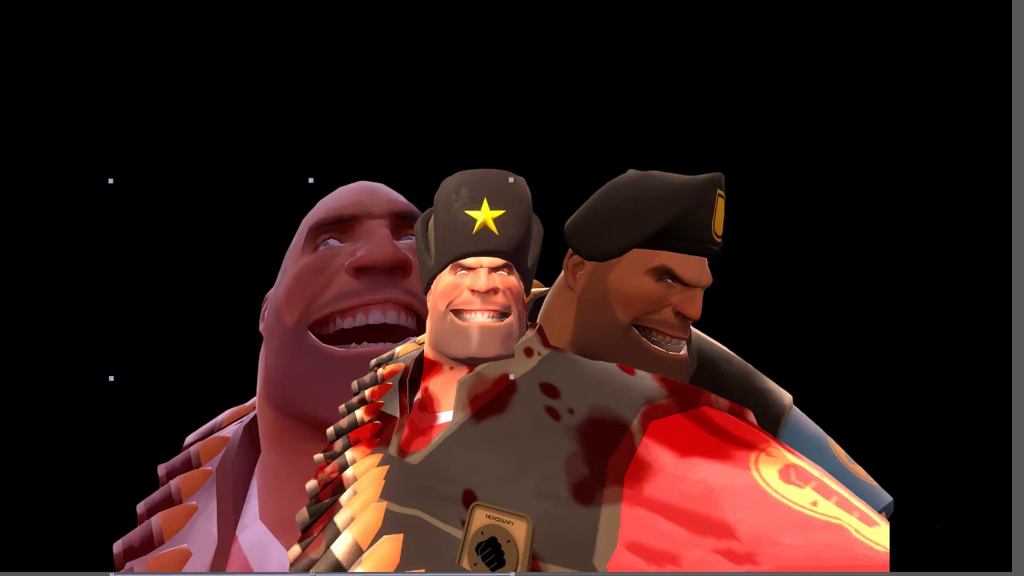
key(space)
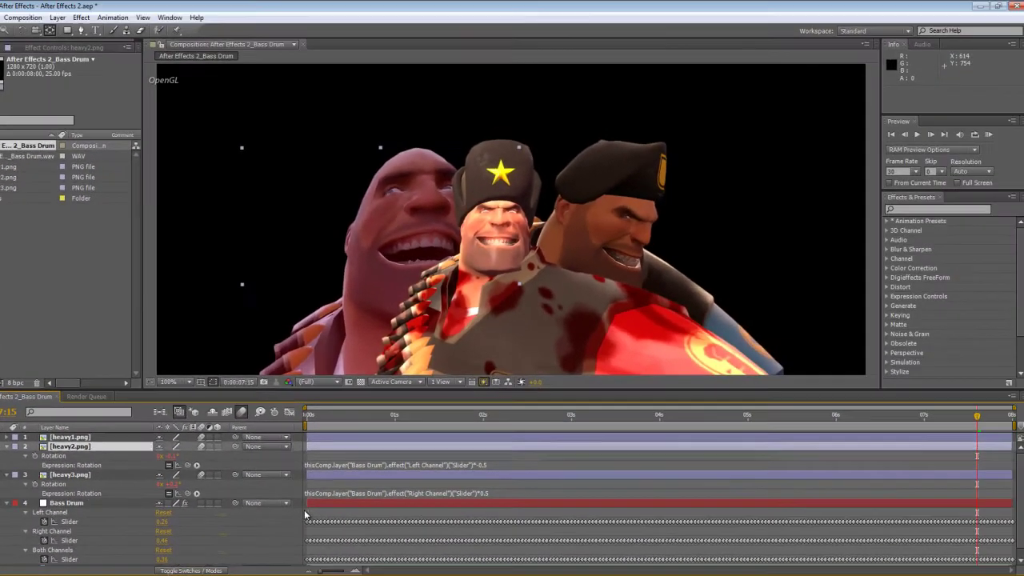
drag(490, 483, 1023, 563)
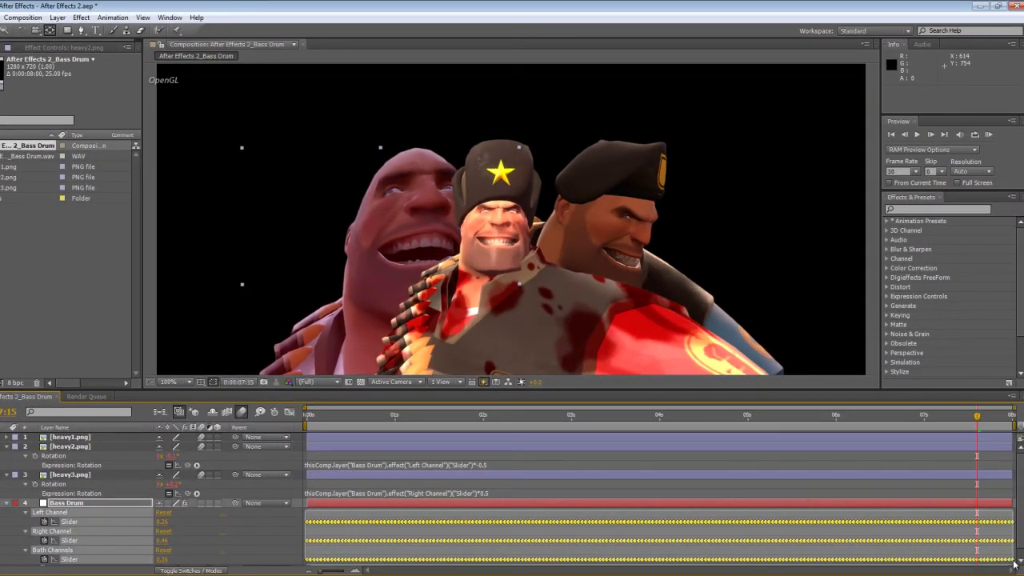
Apply Keyframe Assistant > Easy Ease to the selected Bass Drum slider keyframes.
right_click(371, 523)
mouse_move(473, 513)
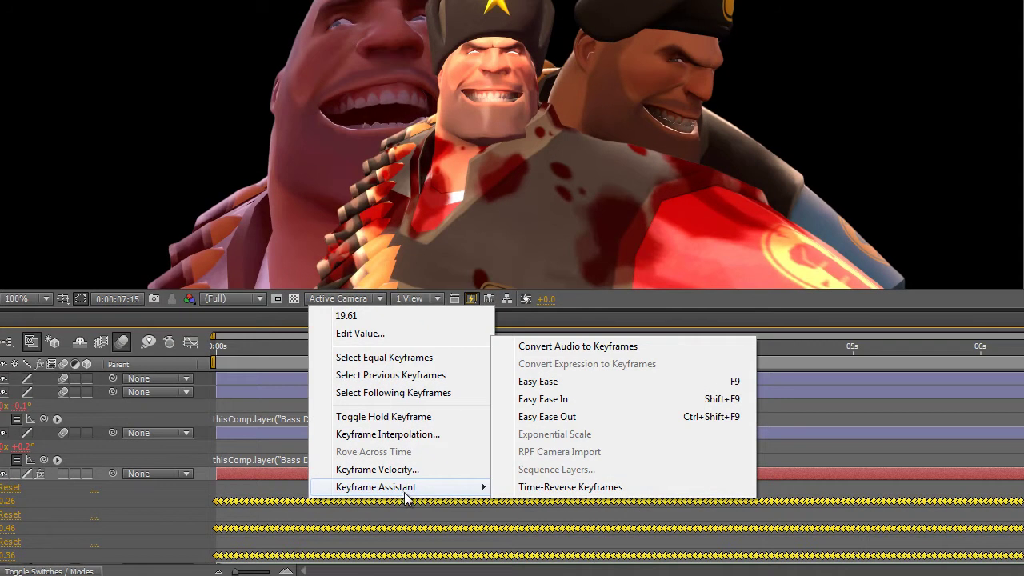
click(563, 381)
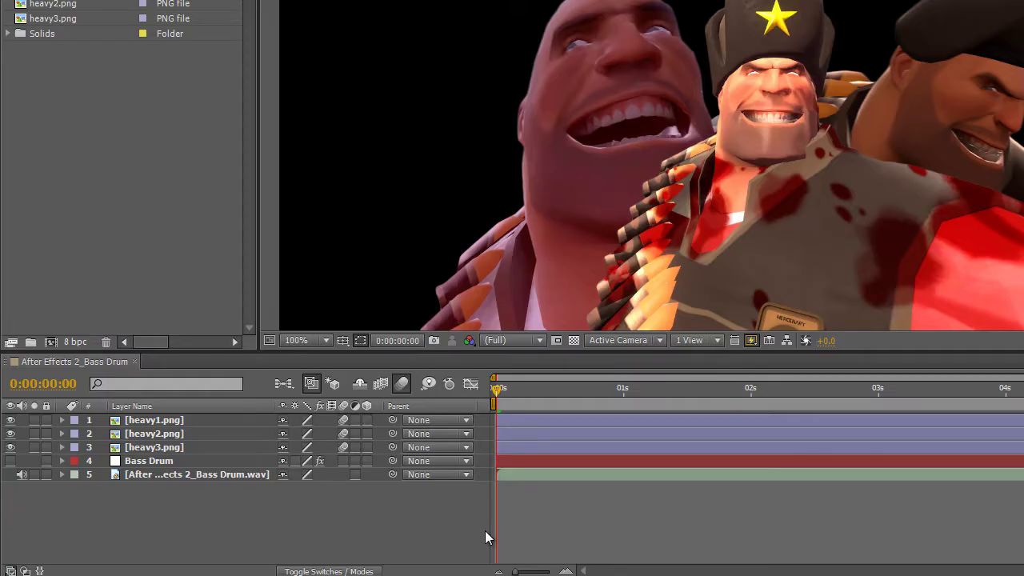
Make the heavy layers 3D and push heavy2 and heavy3 back to Z position 100.
click(366, 447)
click(366, 422)
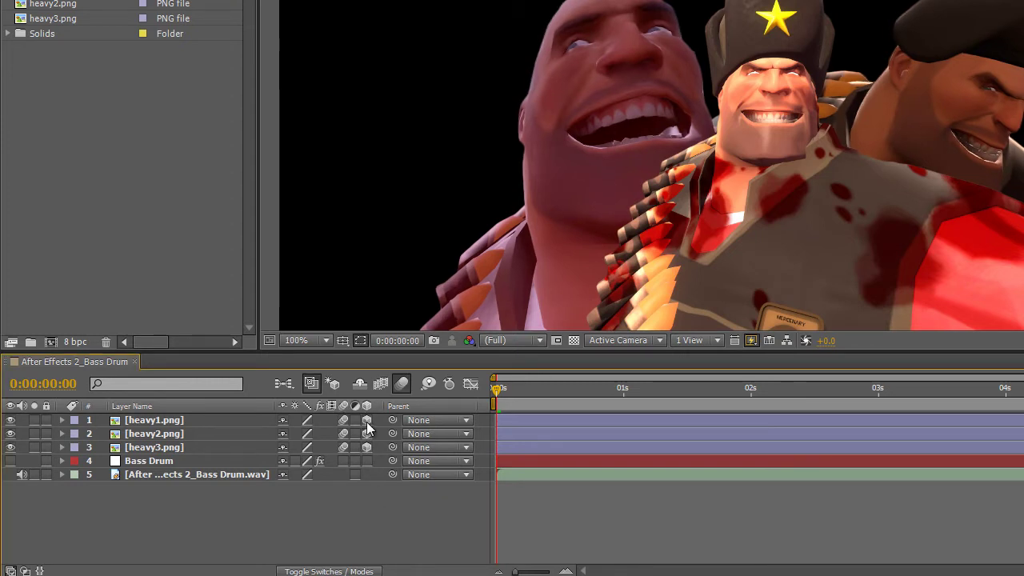
click(200, 419)
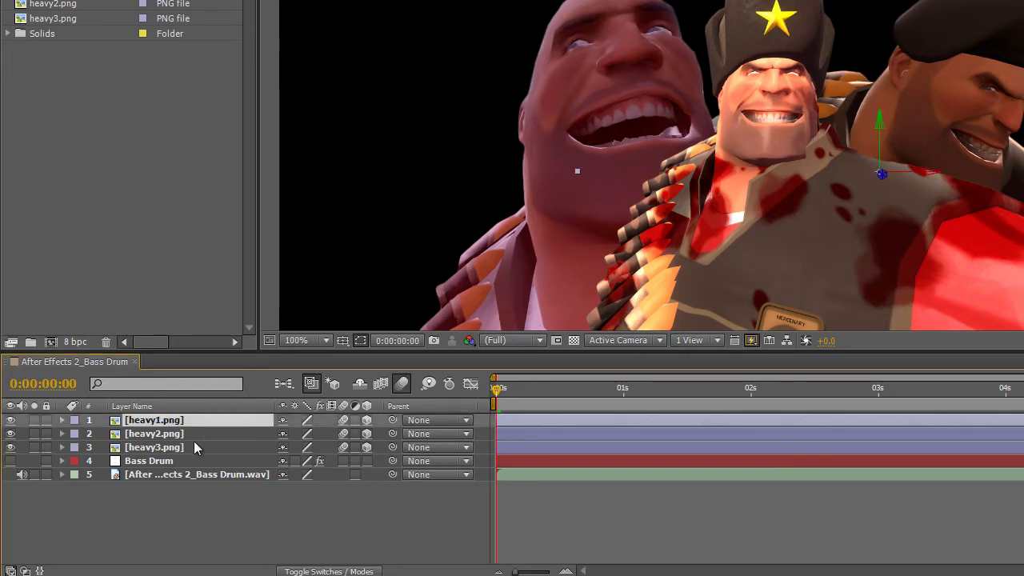
shift+click(194, 442)
key(p)
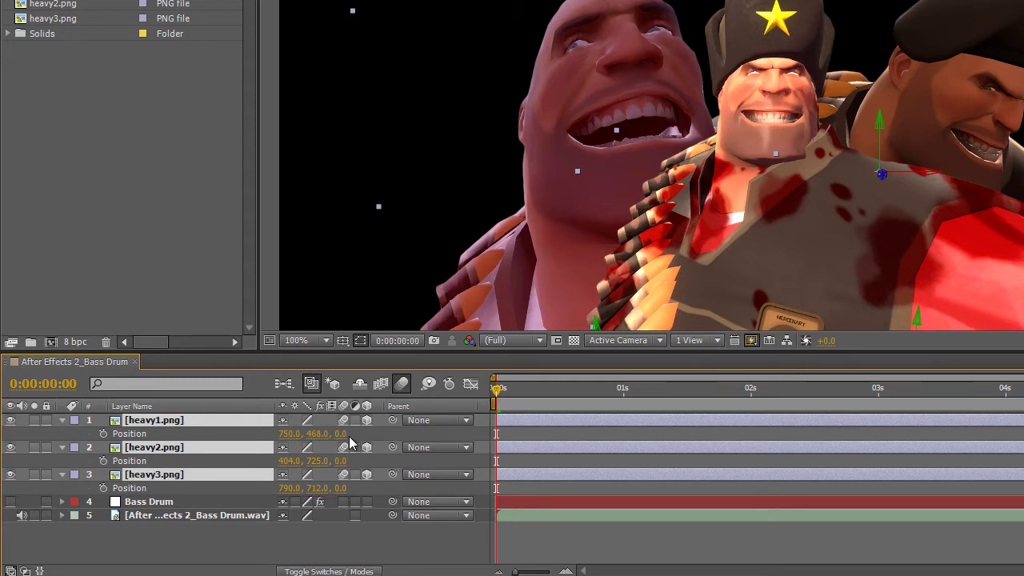
ctrl+click(200, 421)
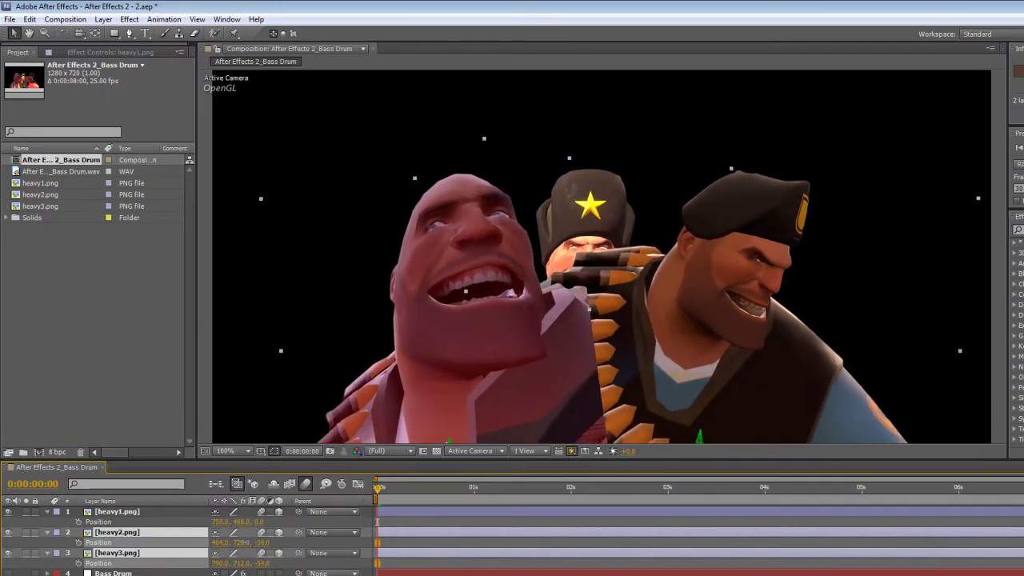
drag(264, 542, 320, 547)
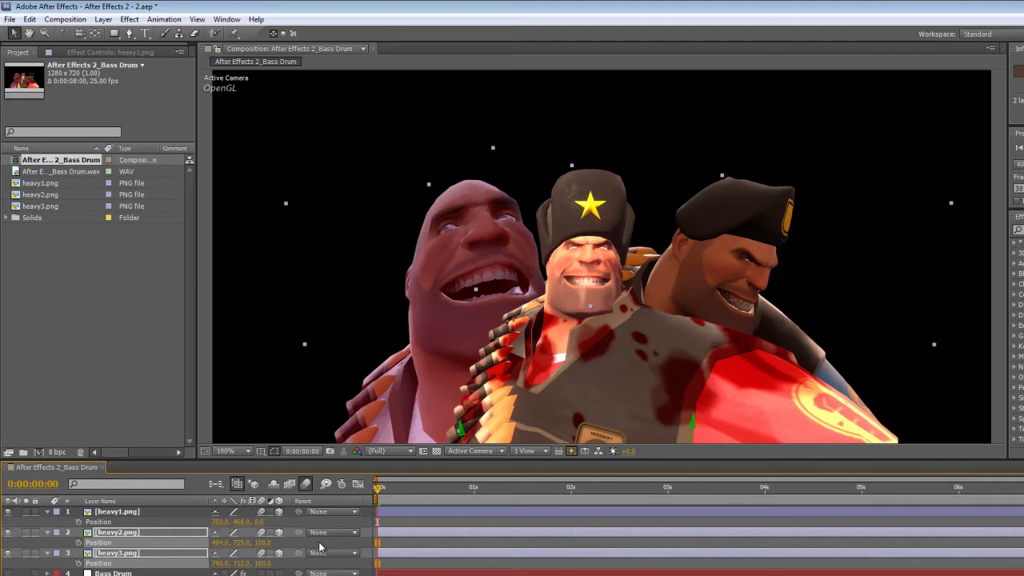
Add Camera 1 with default settings and orbit it to reveal the heavies' depth.
right_click(20, 517)
mouse_move(143, 400)
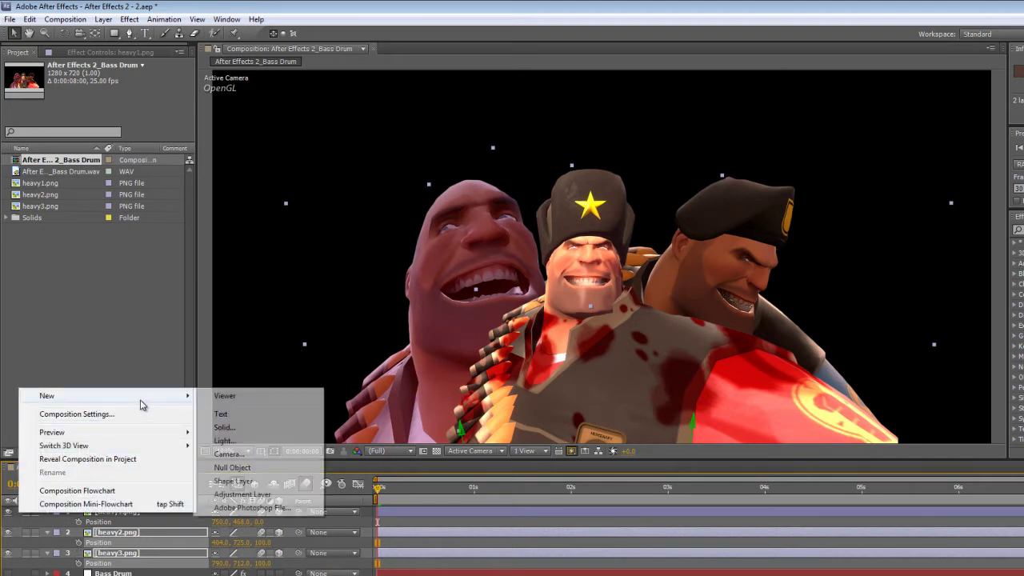
click(258, 454)
click(709, 453)
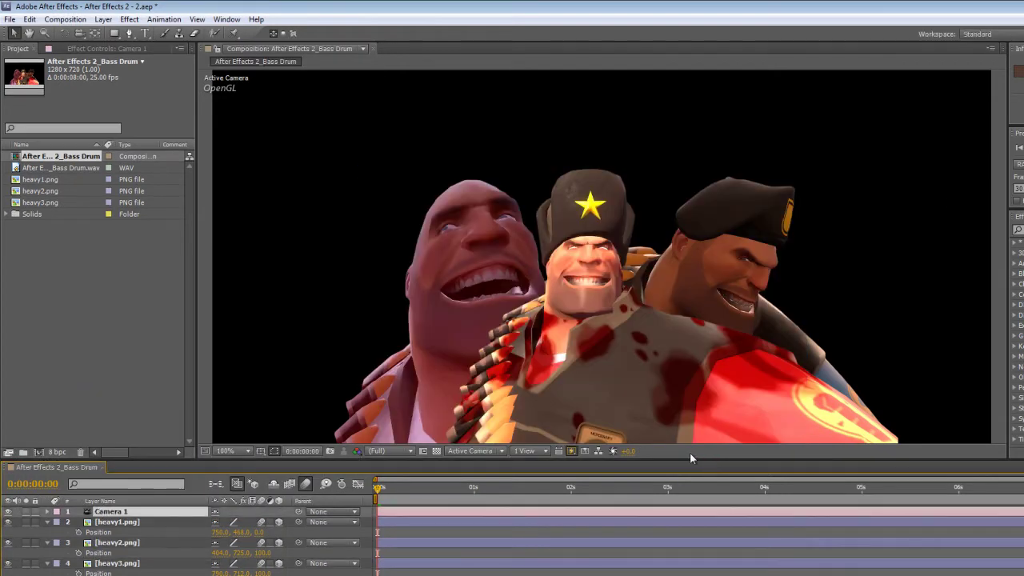
click(78, 32)
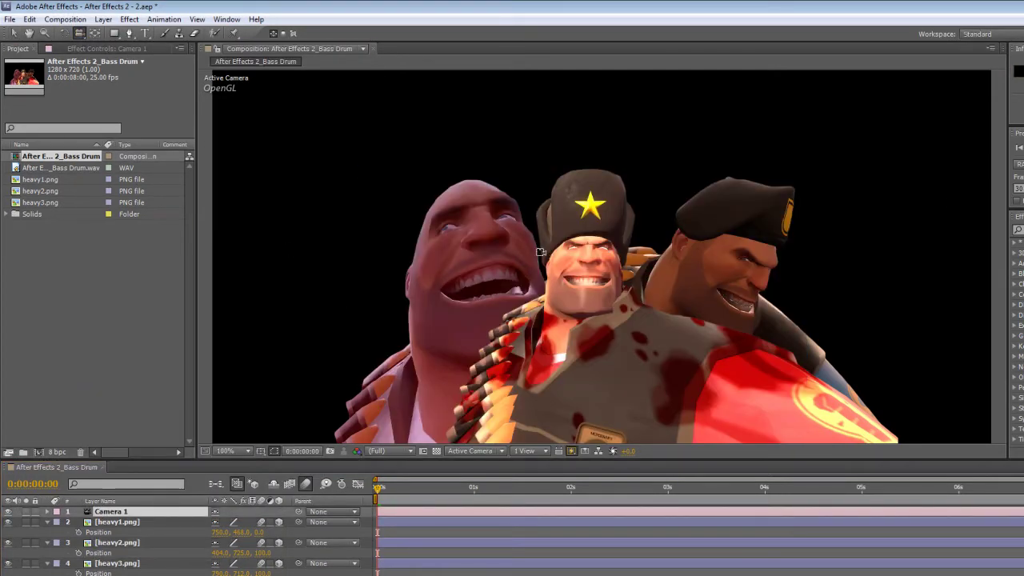
drag(541, 252, 567, 317)
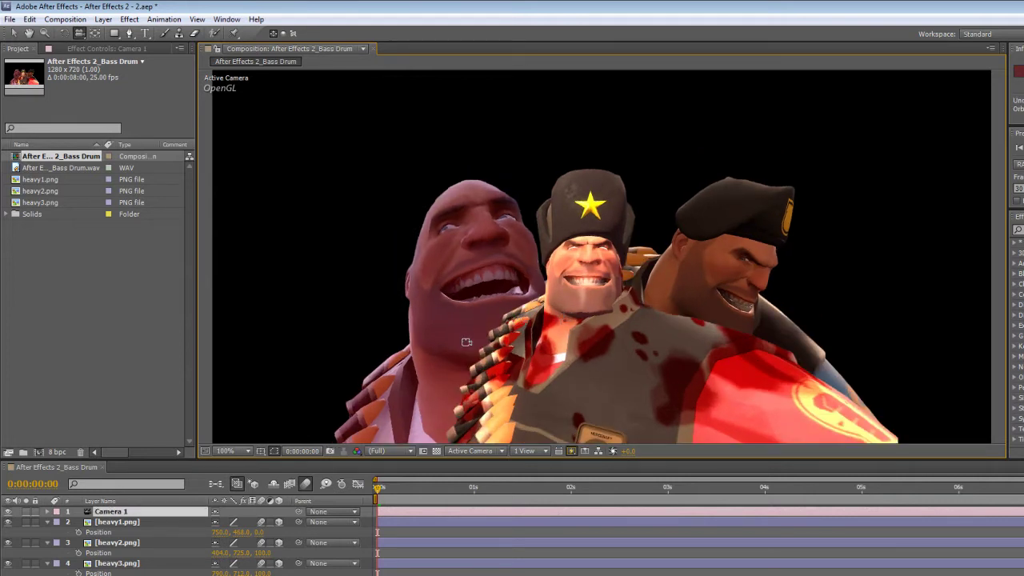
Add a shadow-casting Spot light, Light 1, to the composition.
right_click(20, 512)
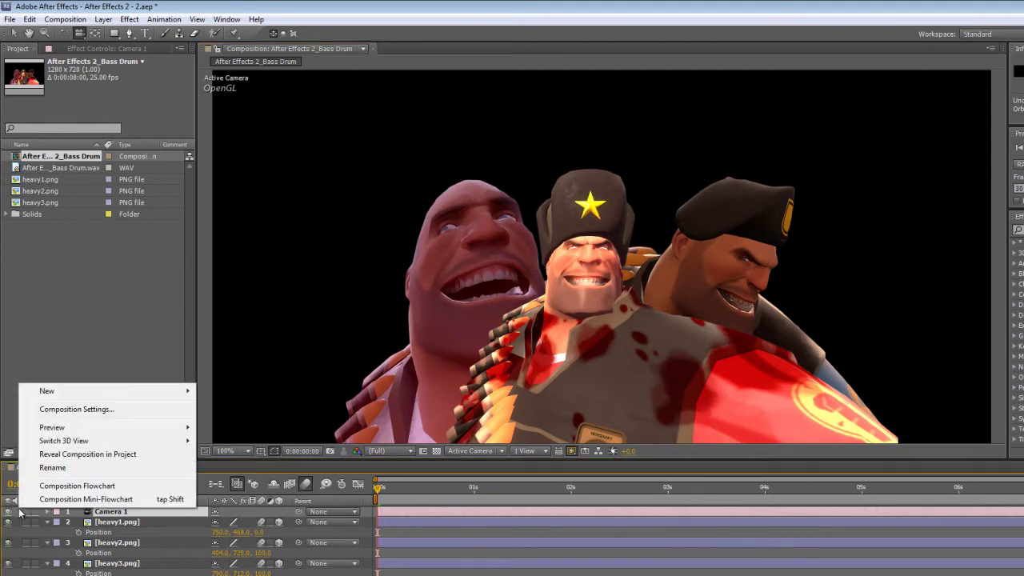
mouse_move(180, 391)
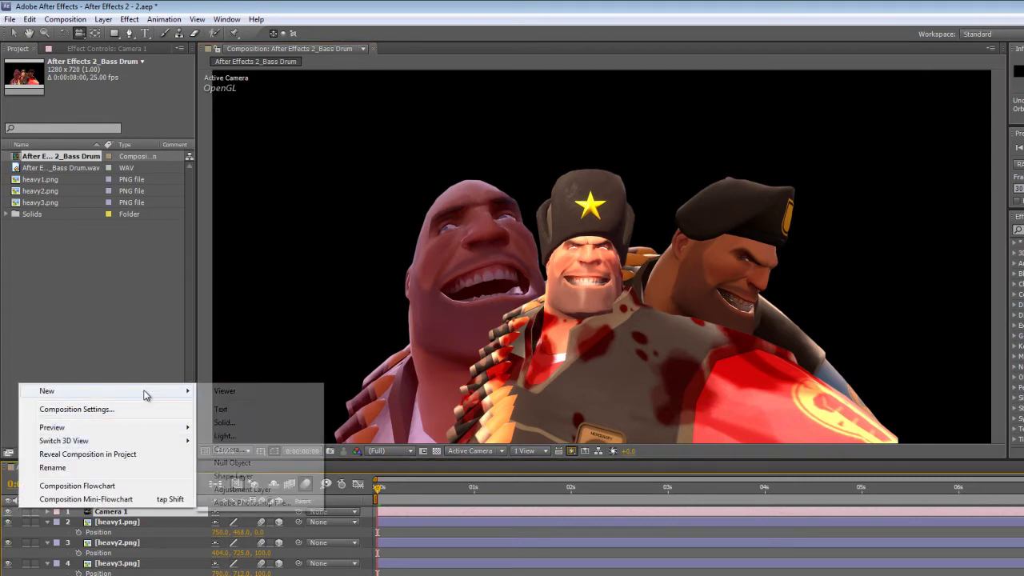
click(244, 437)
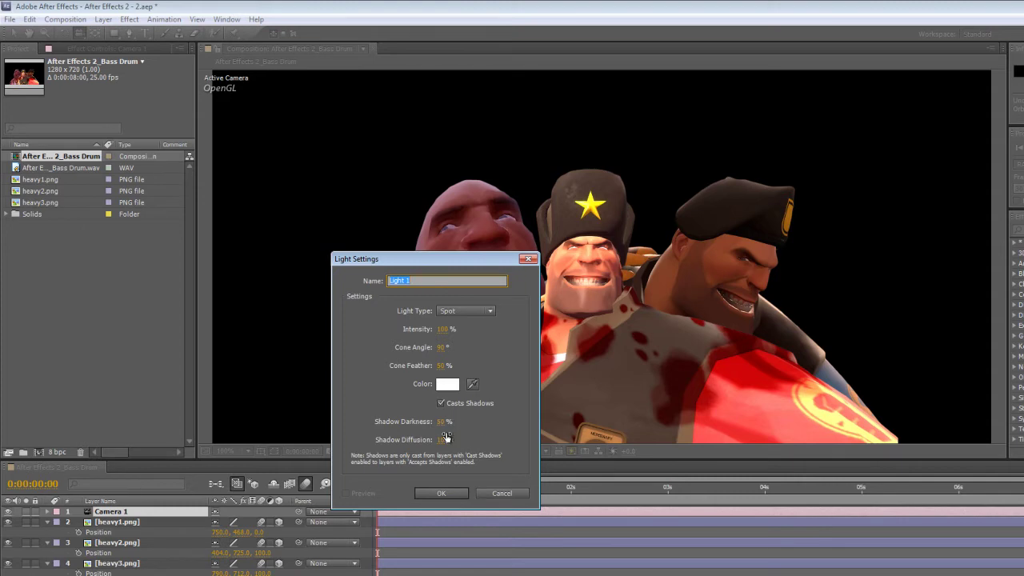
click(441, 492)
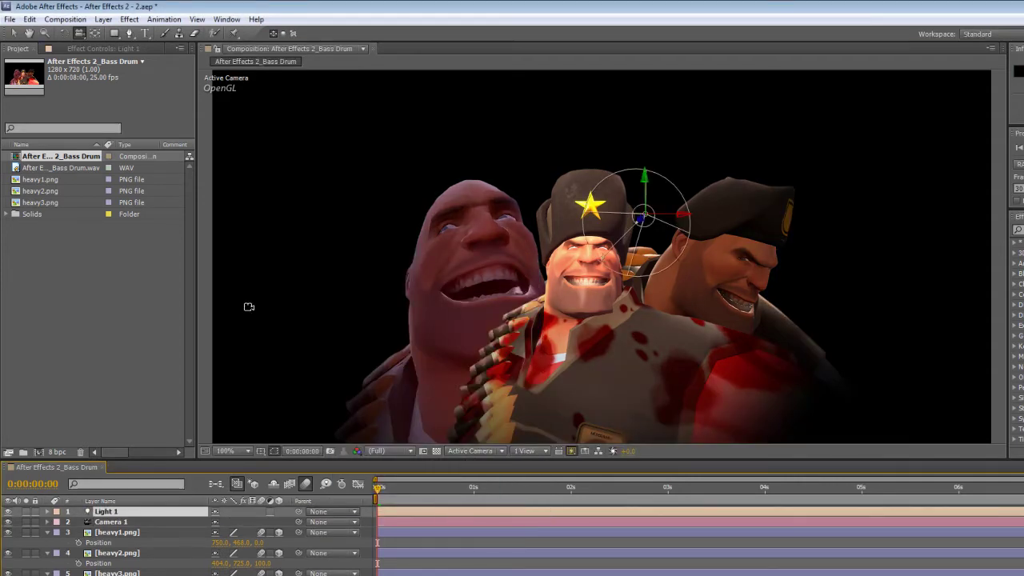
Position Light 1 on the middle heavy's chest and check the lighting near 0:00:07:23.
key(v)
drag(645, 178, 650, 569)
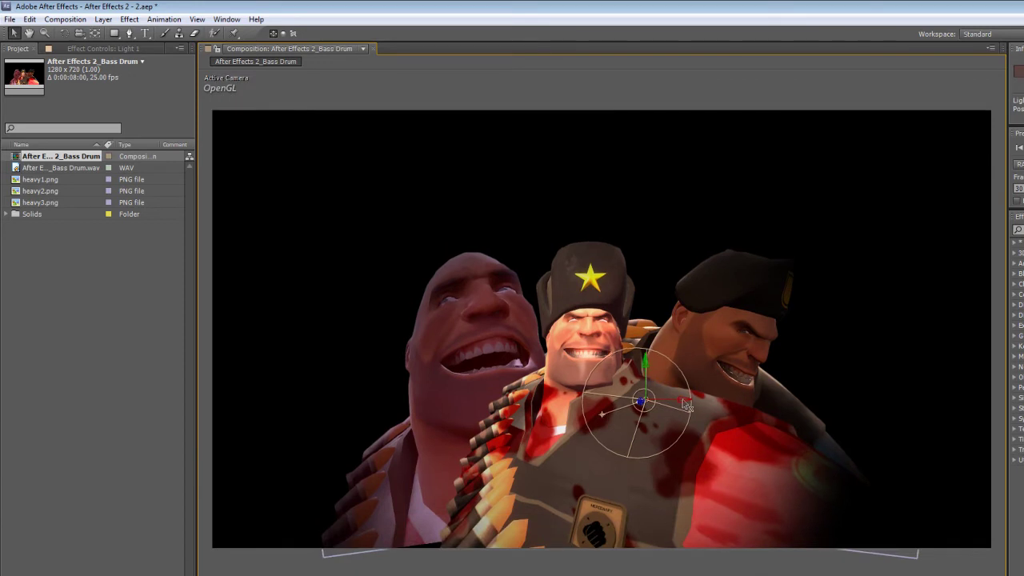
drag(683, 399, 620, 399)
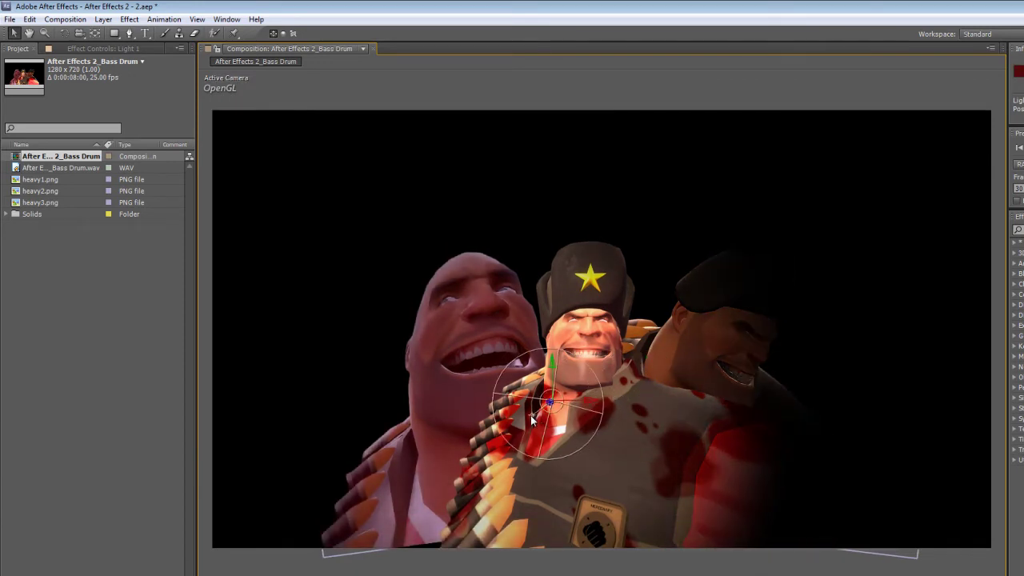
mouse_move(594, 406)
mouse_down()
mouse_move(627, 400)
mouse_move(604, 407)
mouse_up()
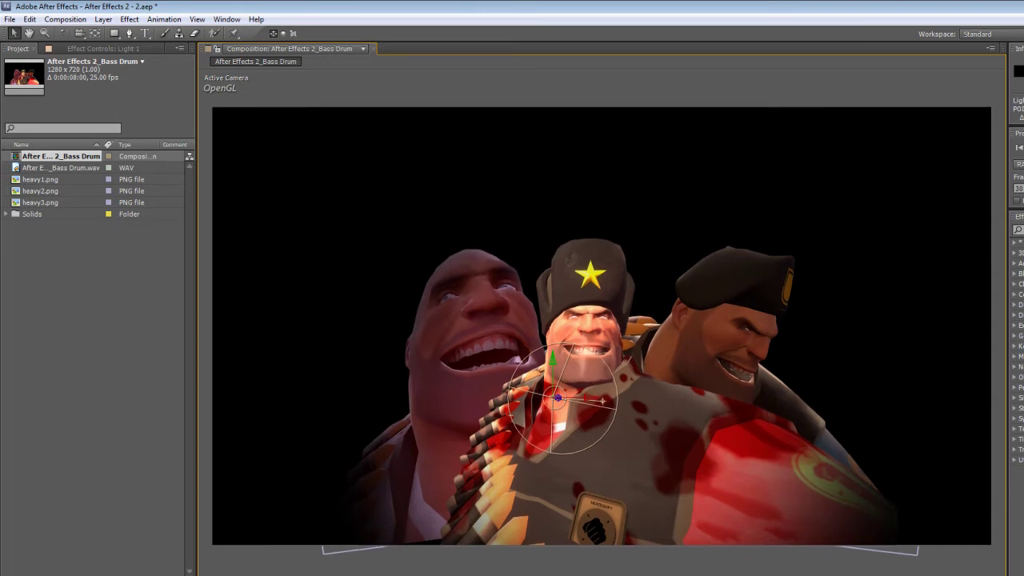
drag(576, 573, 576, 451)
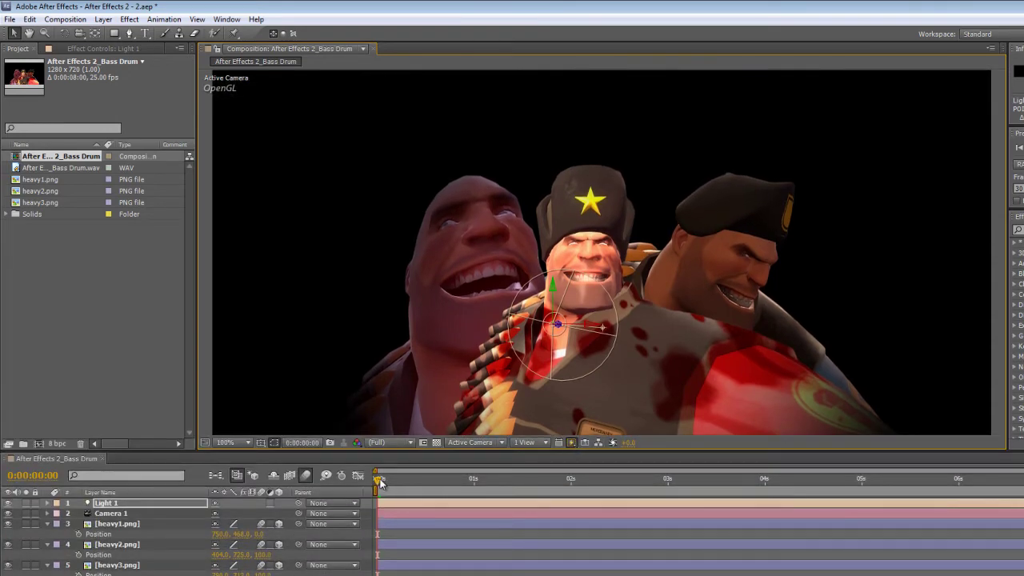
drag(378, 478, 1020, 480)
drag(688, 451, 560, 567)
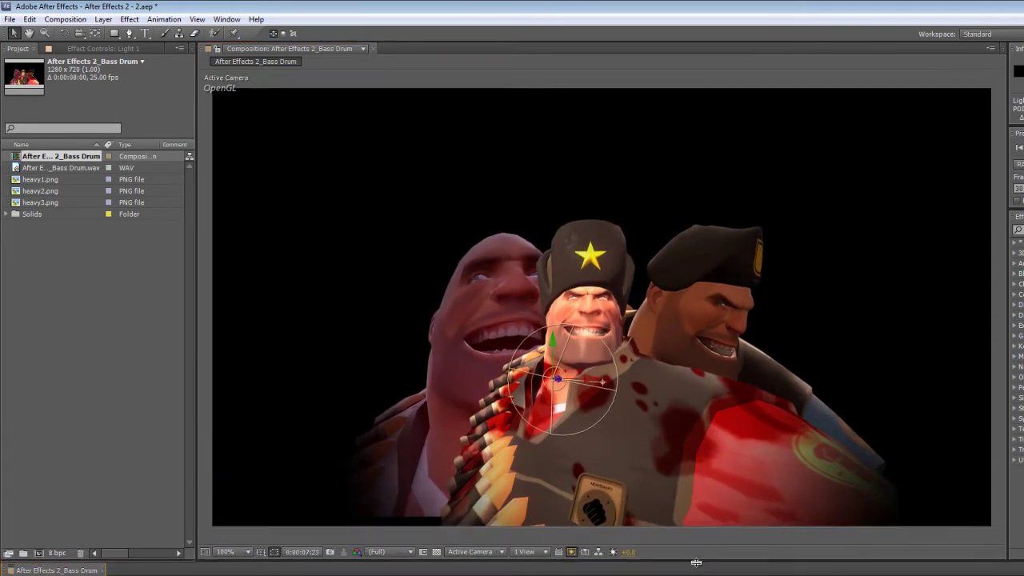
Lower heavy2 to Position 404.0, 745.1, 100.0, then return to frame 0 and select heavy1.
click(365, 481)
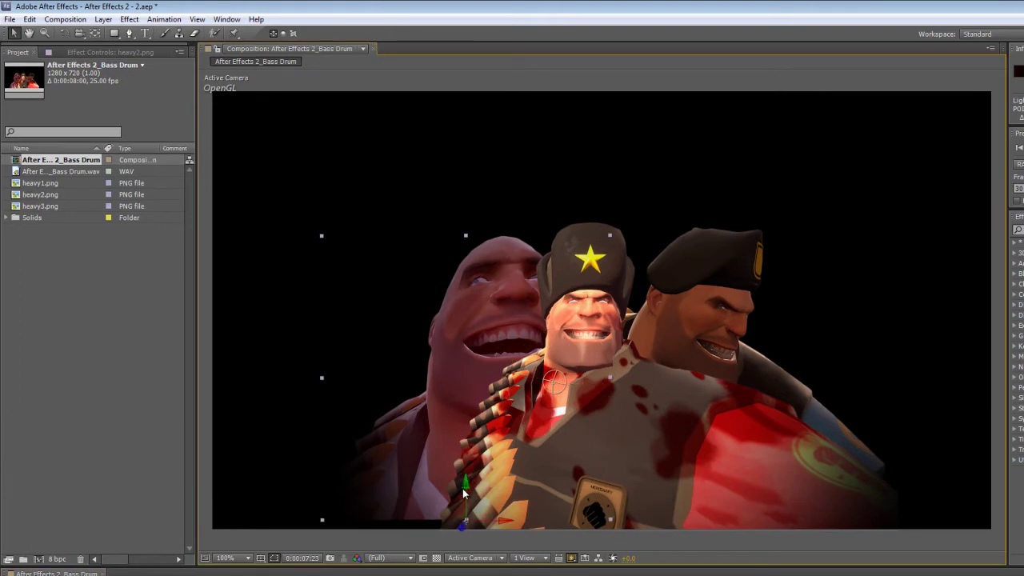
drag(470, 490, 472, 500)
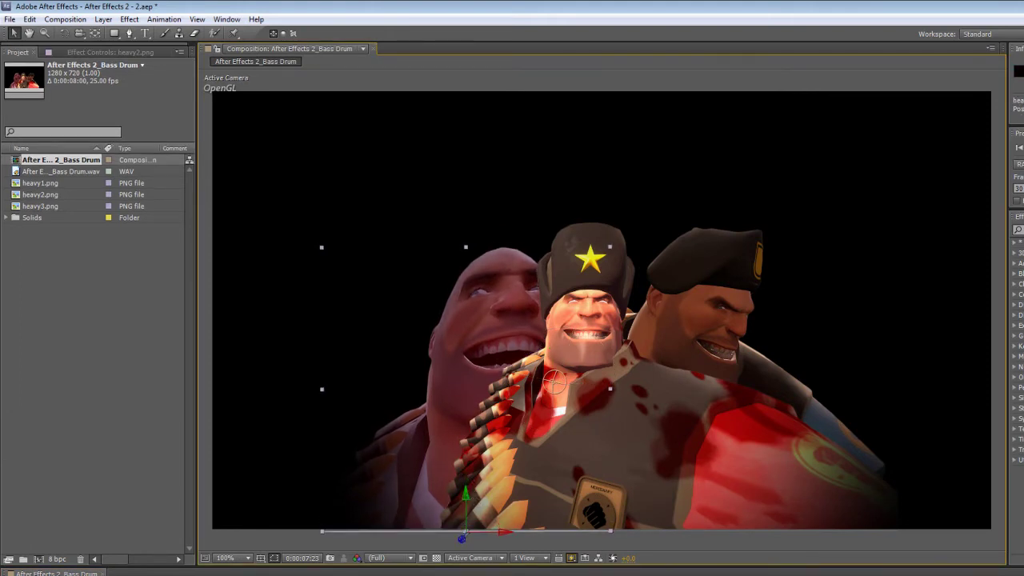
drag(738, 565, 736, 483)
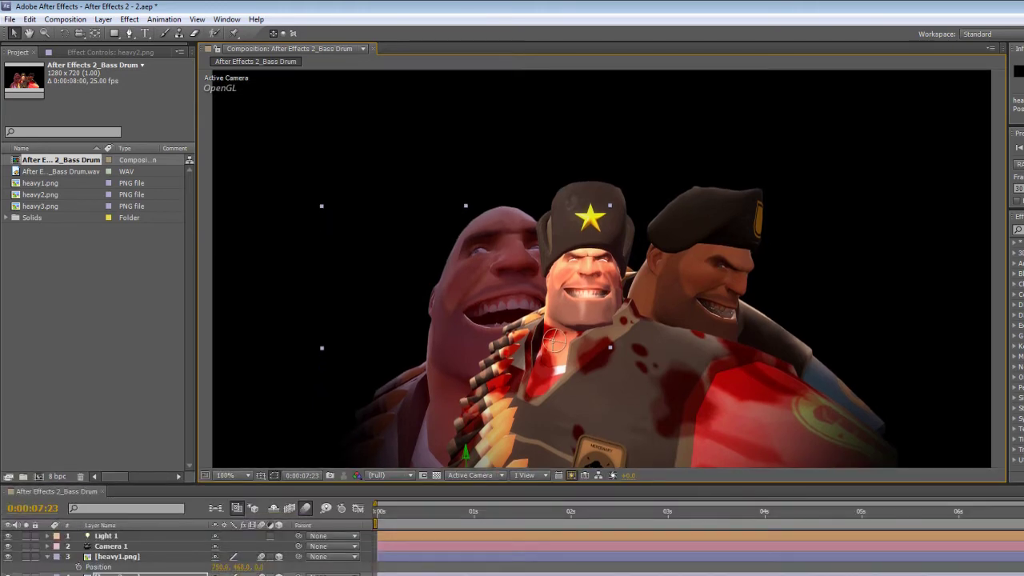
drag(512, 510, 377, 511)
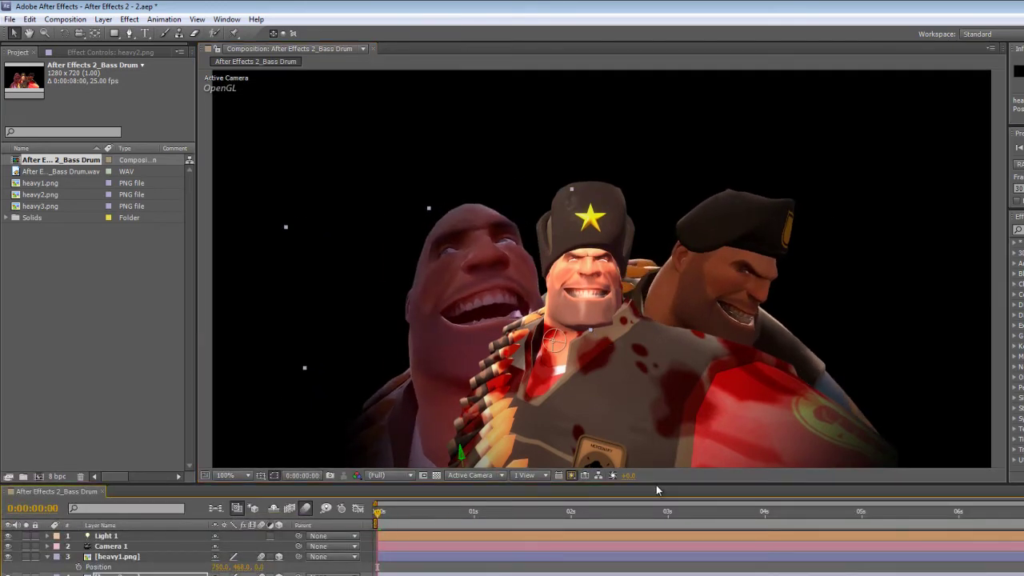
drag(660, 485, 670, 459)
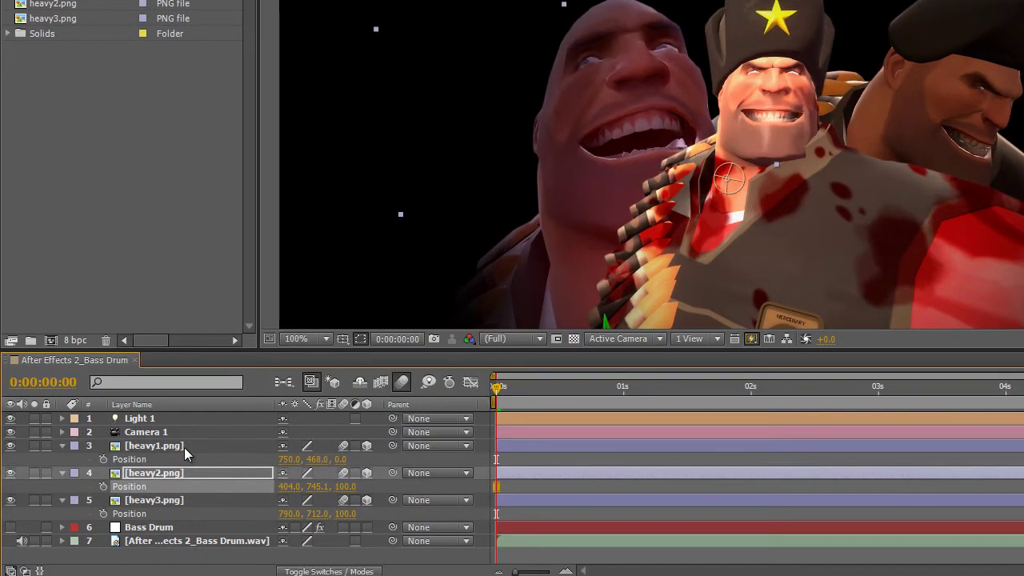
click(139, 534)
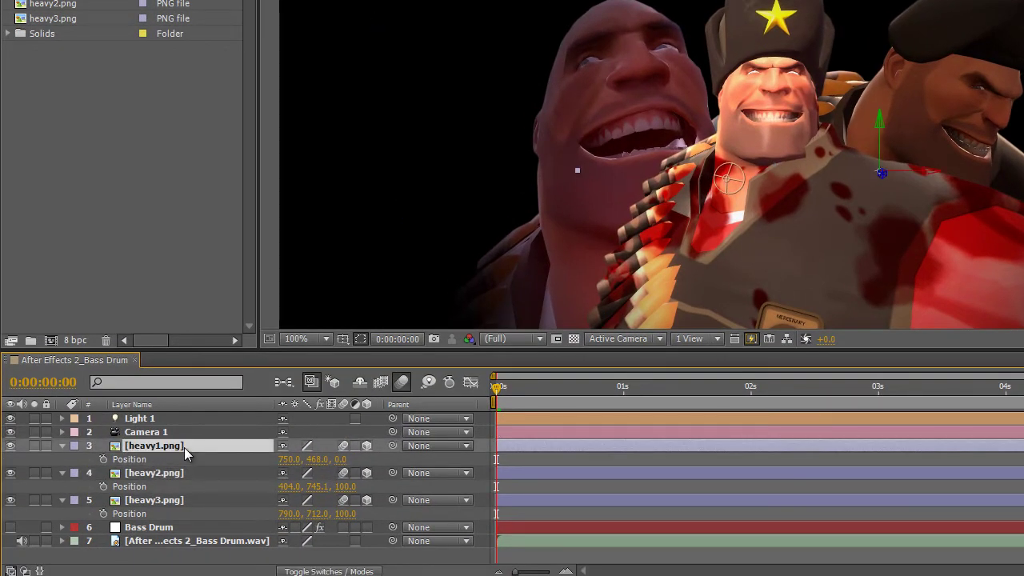
Turn heavy1's Casts Shadows material option On so it shadows the heavies behind.
key(a)
key(a)
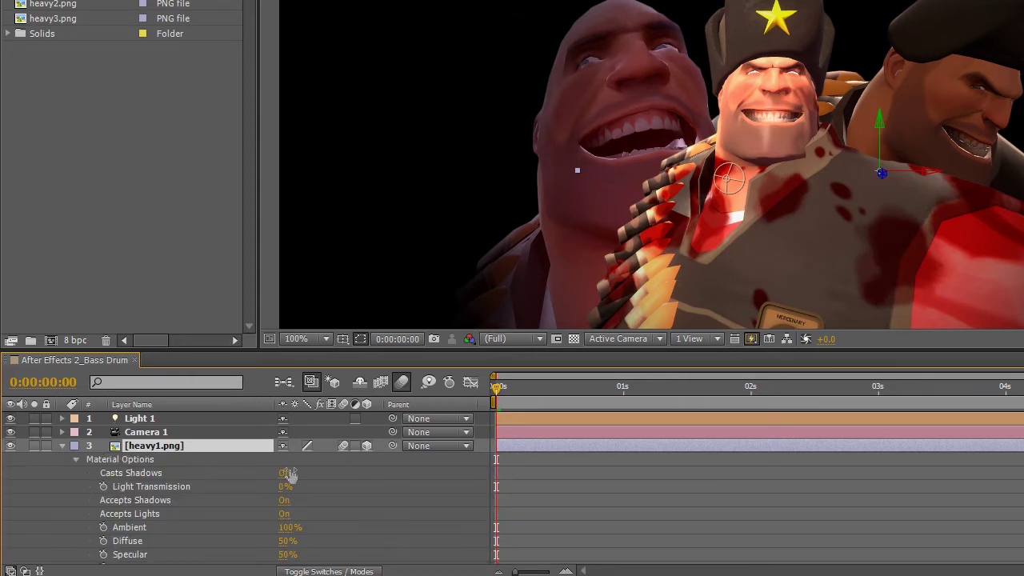
click(286, 472)
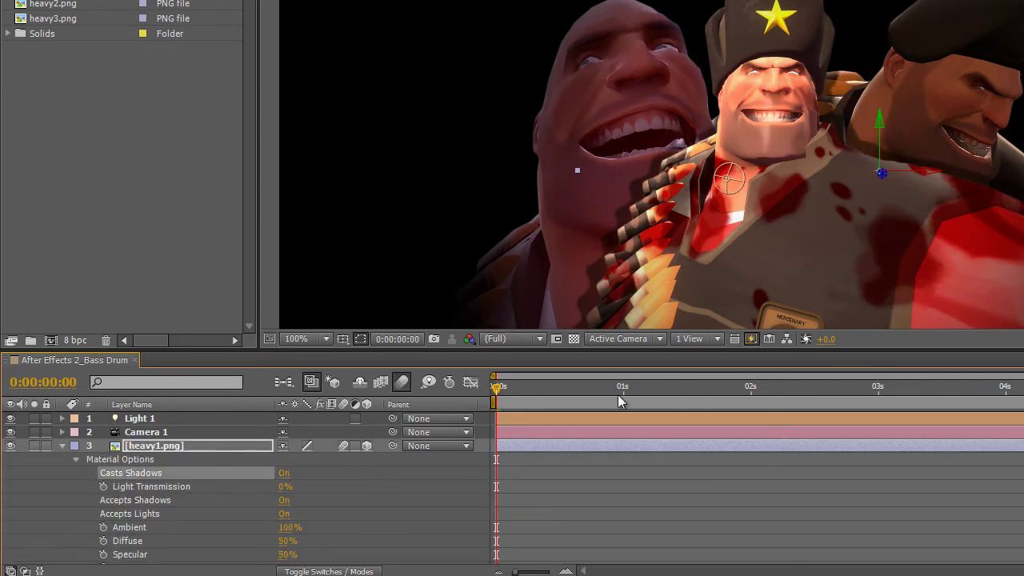
drag(888, 350, 891, 475)
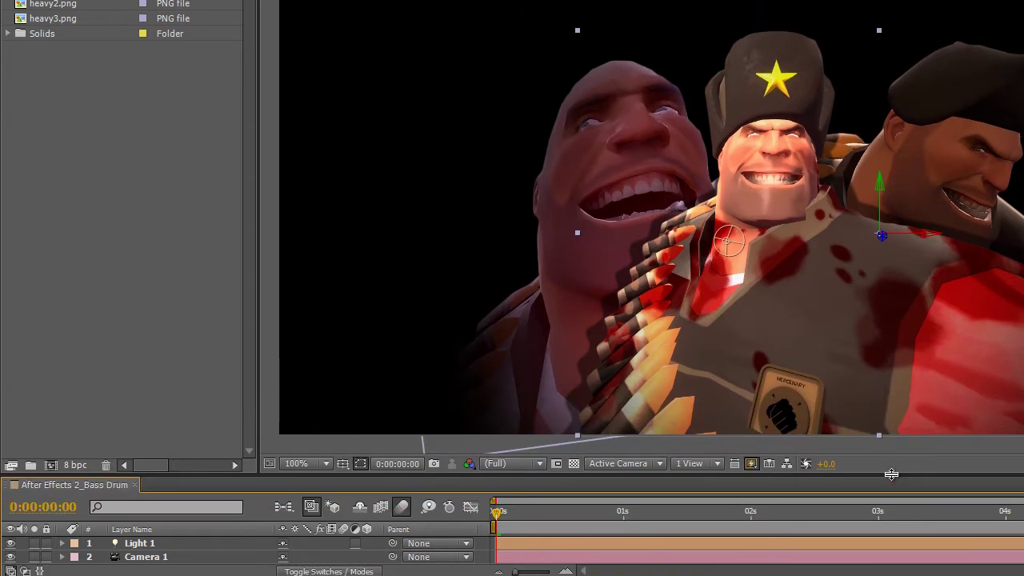
click(226, 543)
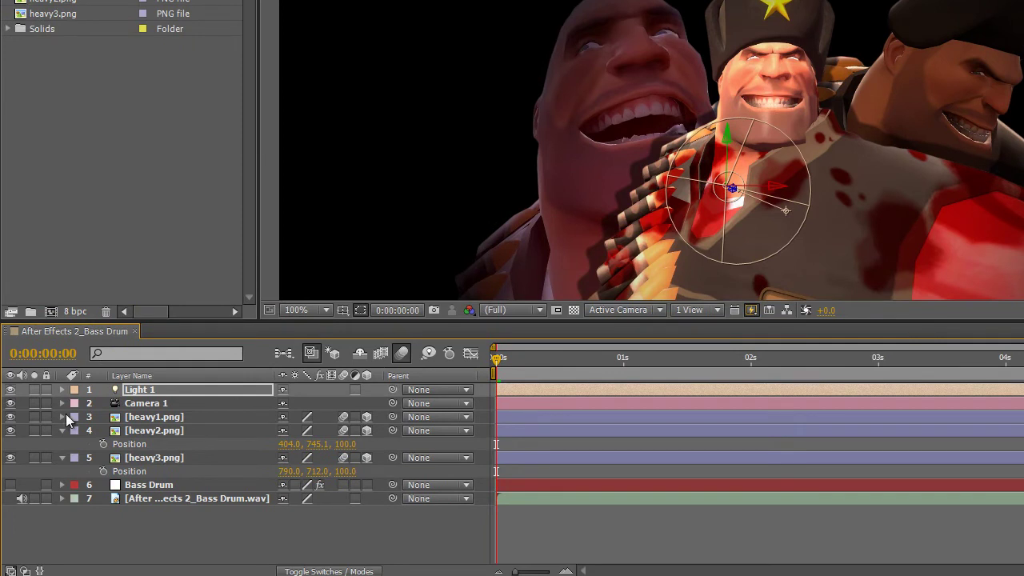
Add a Position expression to heavy1 pick-whipped to Bass Drum's Both Channels Slider.
click(180, 418)
key(p)
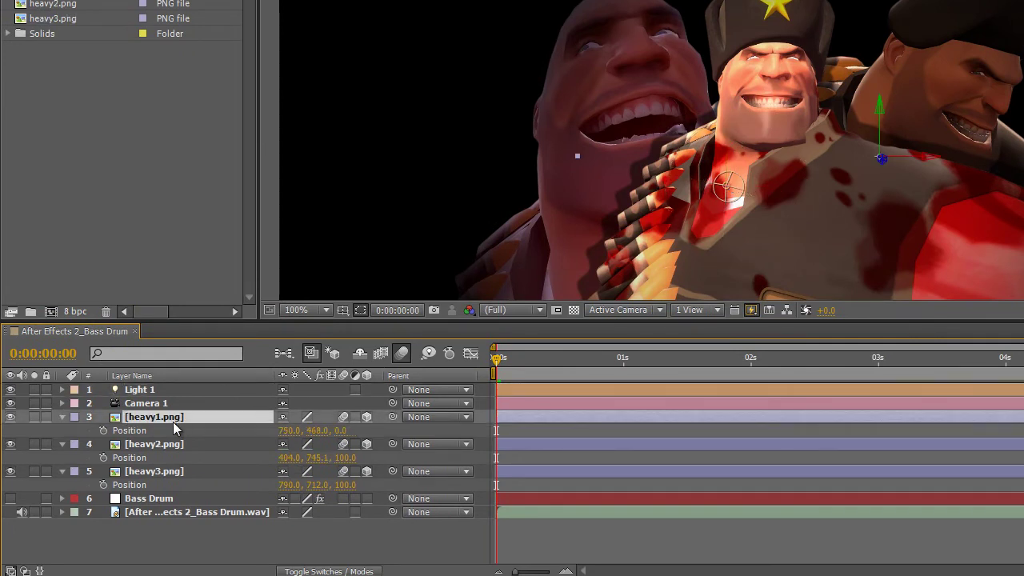
alt+click(103, 431)
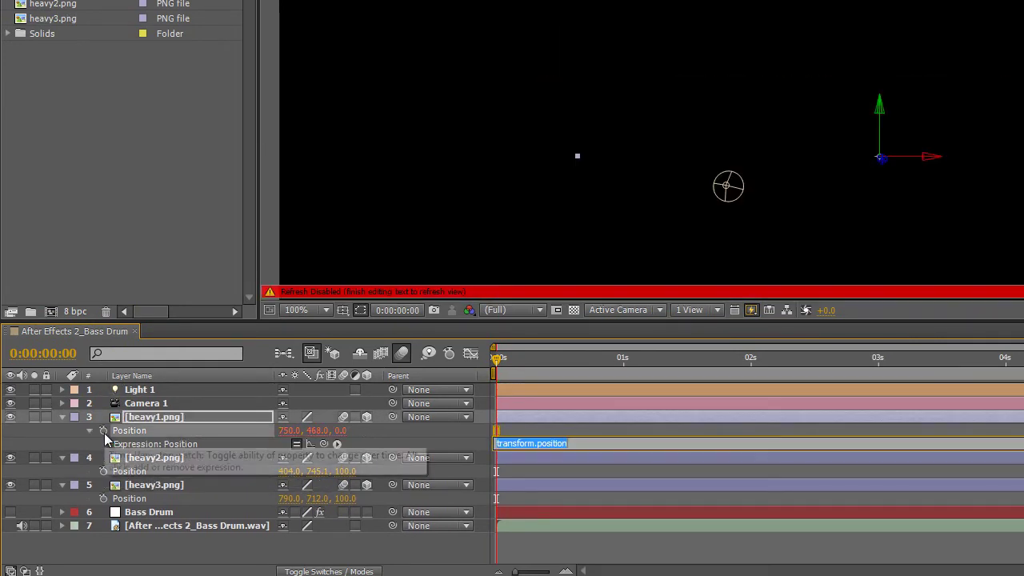
click(63, 512)
drag(524, 320, 537, 262)
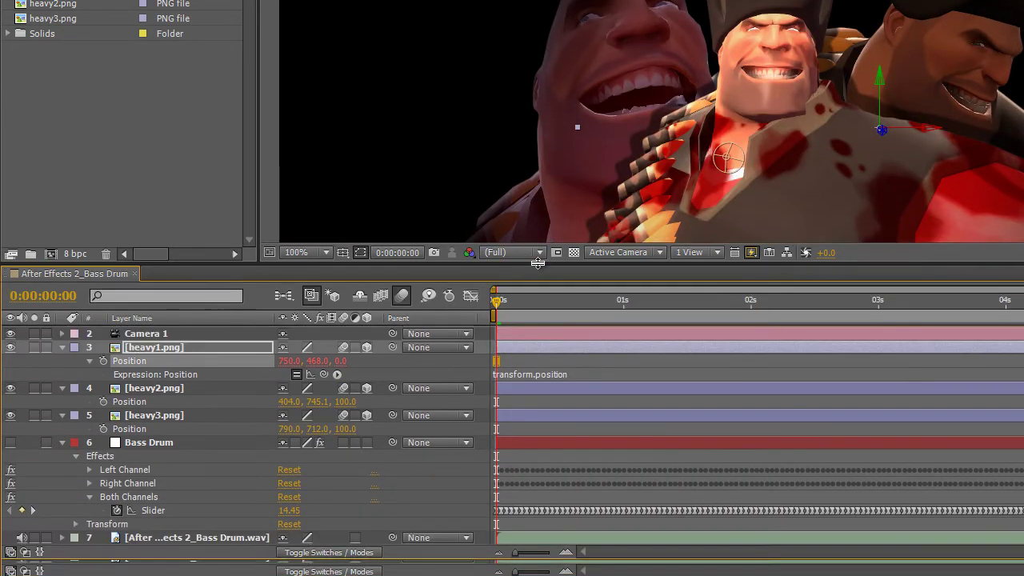
drag(324, 386, 171, 524)
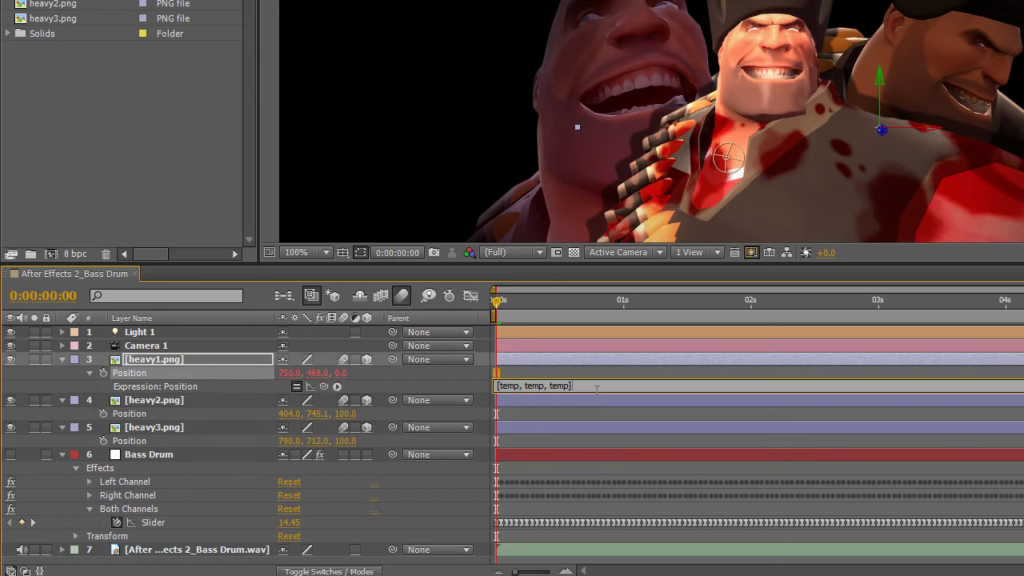
Edit the expression array to [transform.position[0], transform.position[1], temp].
click(597, 388)
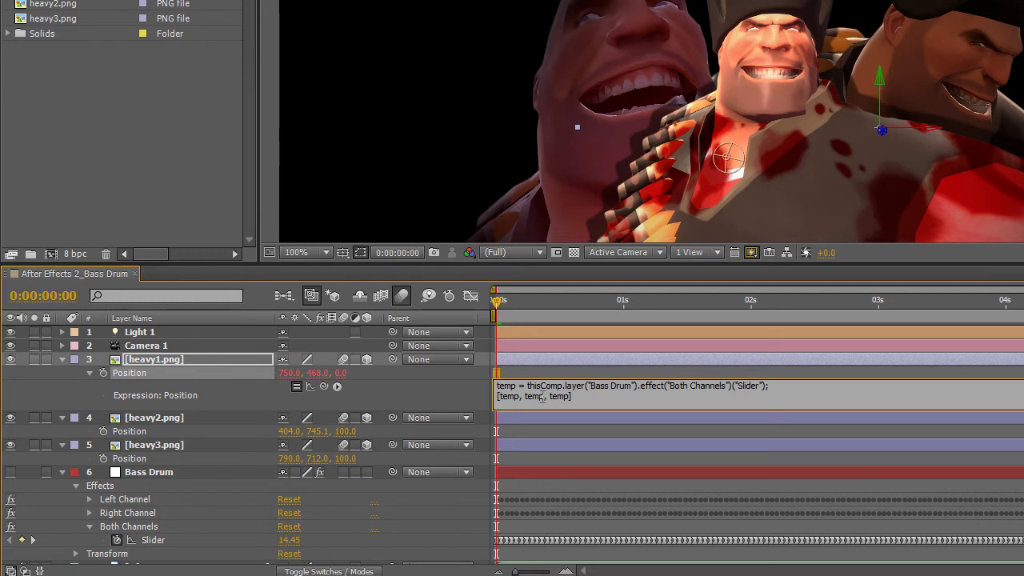
double_click(535, 397)
drag(337, 387, 318, 374)
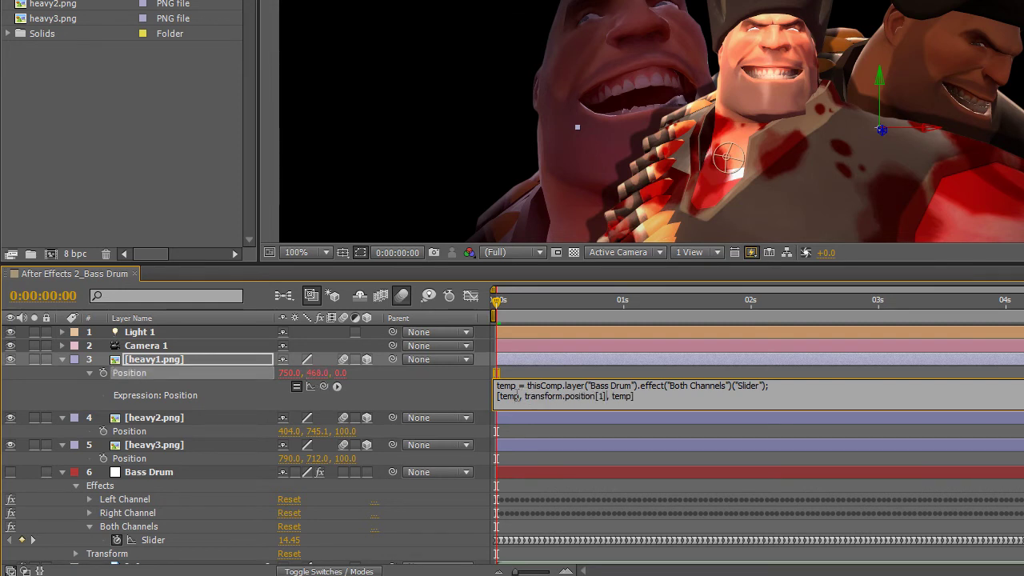
drag(521, 396, 499, 396)
drag(322, 391, 289, 375)
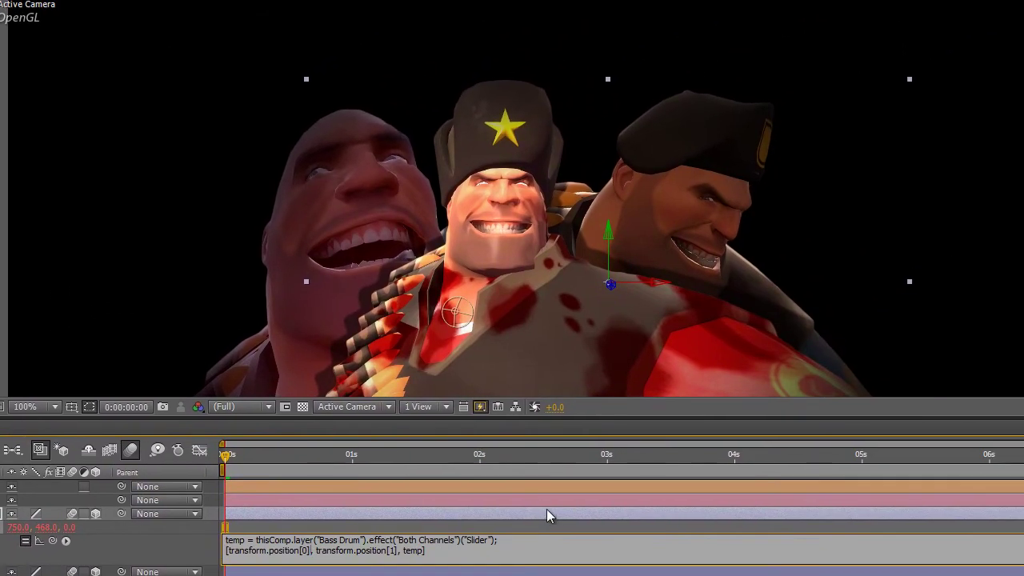
click(548, 512)
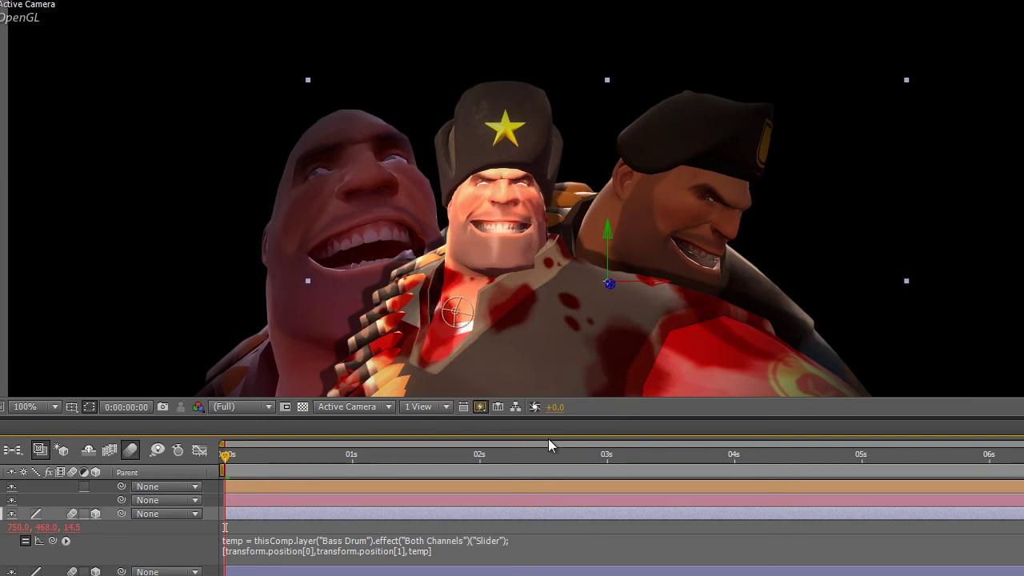
Append *-5 to the Slider reference in heavy1's Position expression.
click(518, 544)
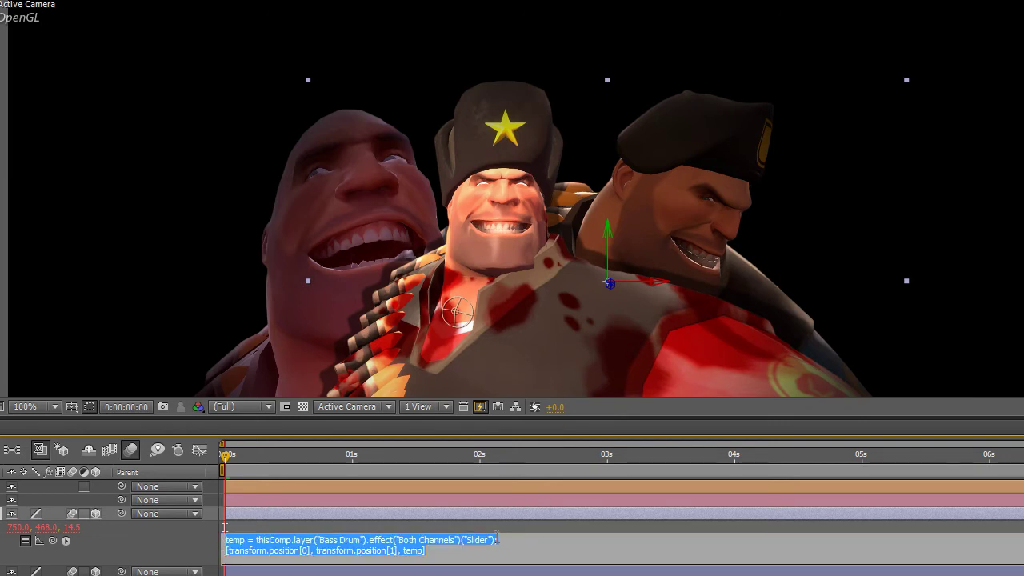
key(Right)
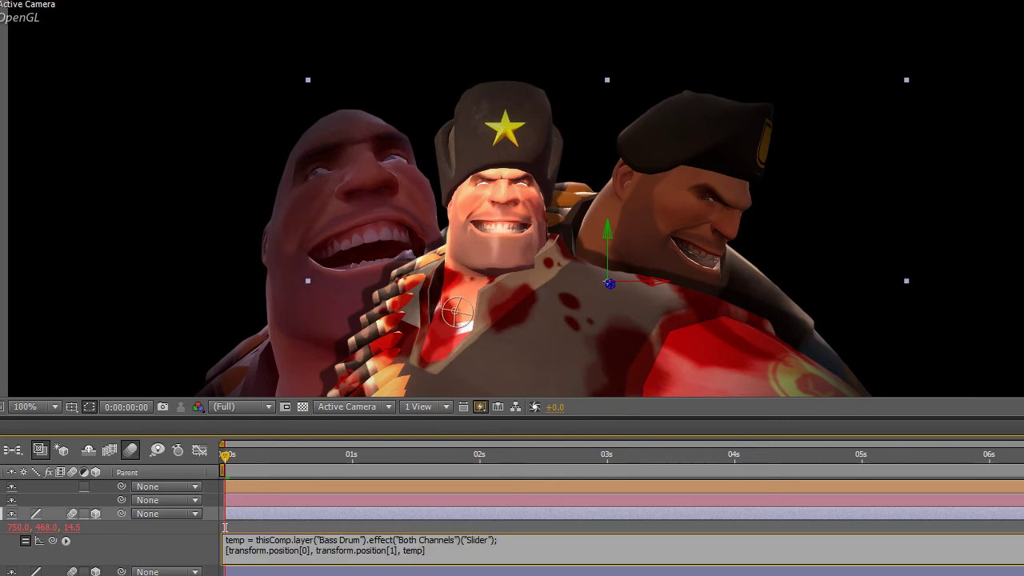
text(*-5)
click(529, 522)
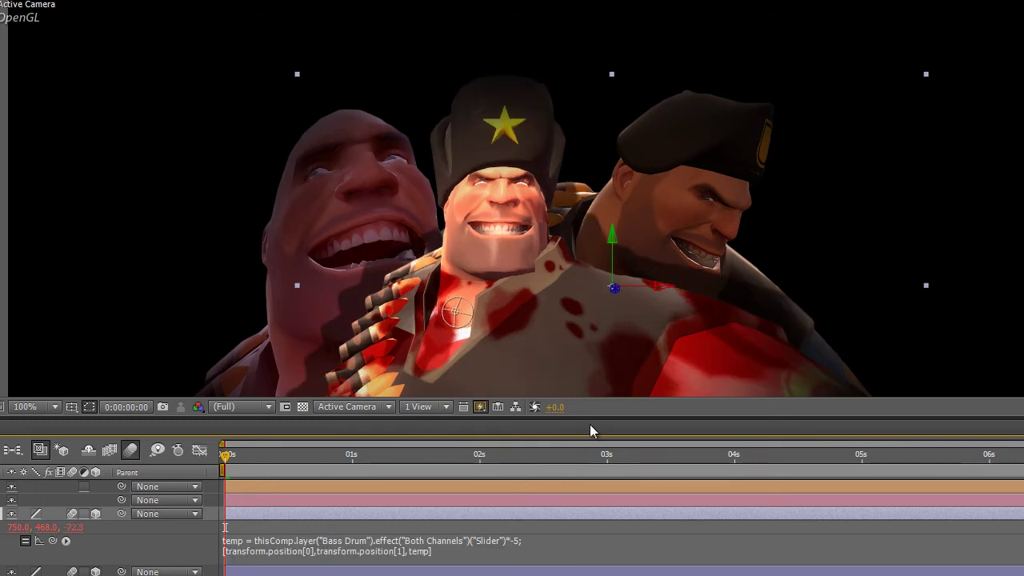
Enlarge the viewer and play back the composition to watch heavy1 jump with the beat.
drag(596, 415, 596, 575)
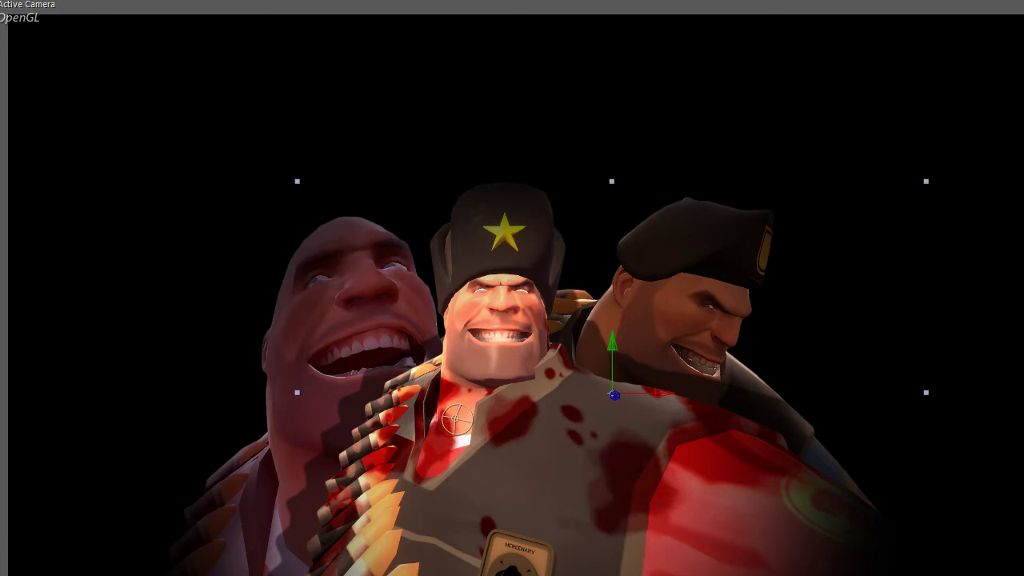
key(space)
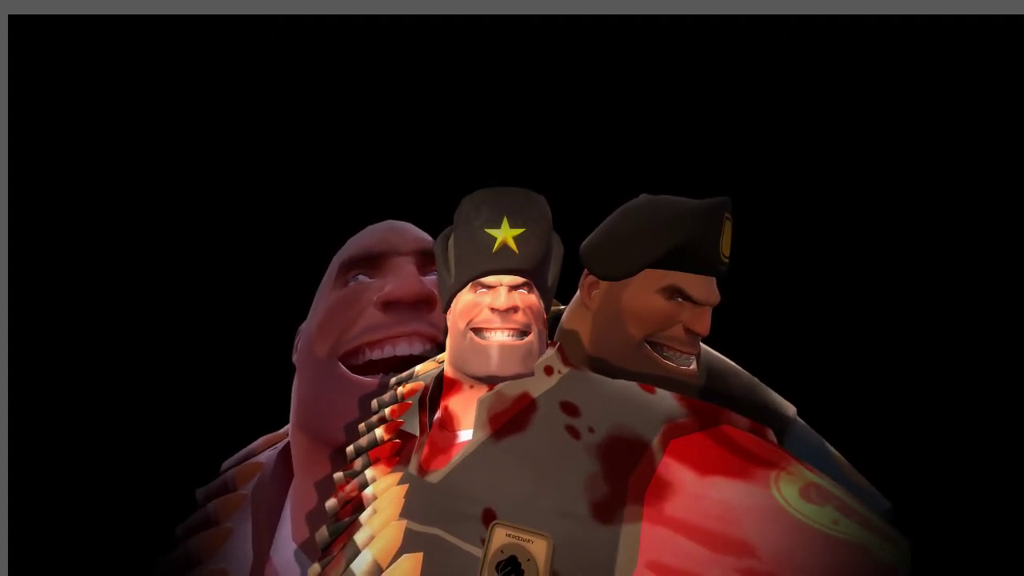
key(space)
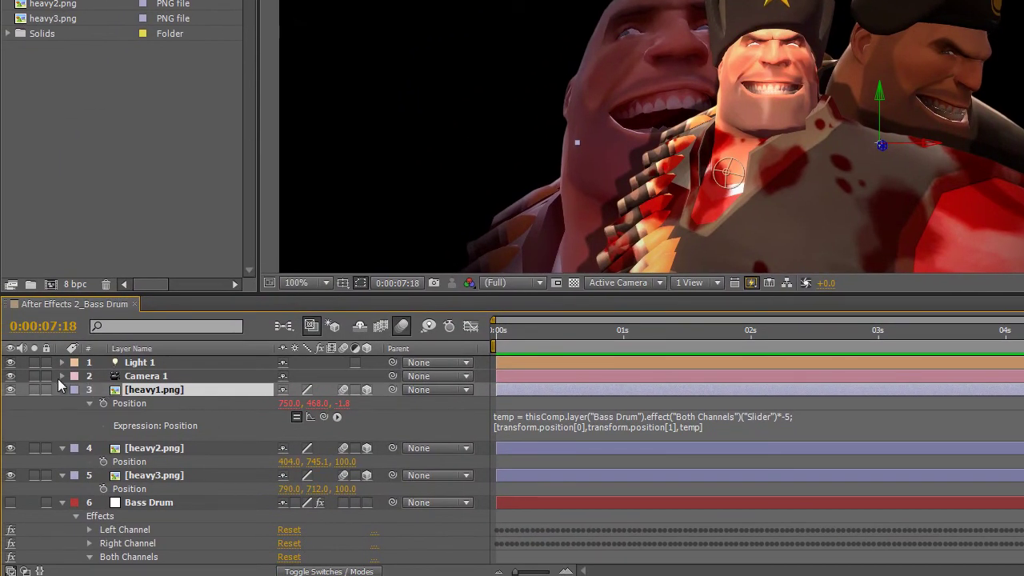
Turn on Camera 1's Depth of Field and set its Aperture to 200 pixels.
click(61, 376)
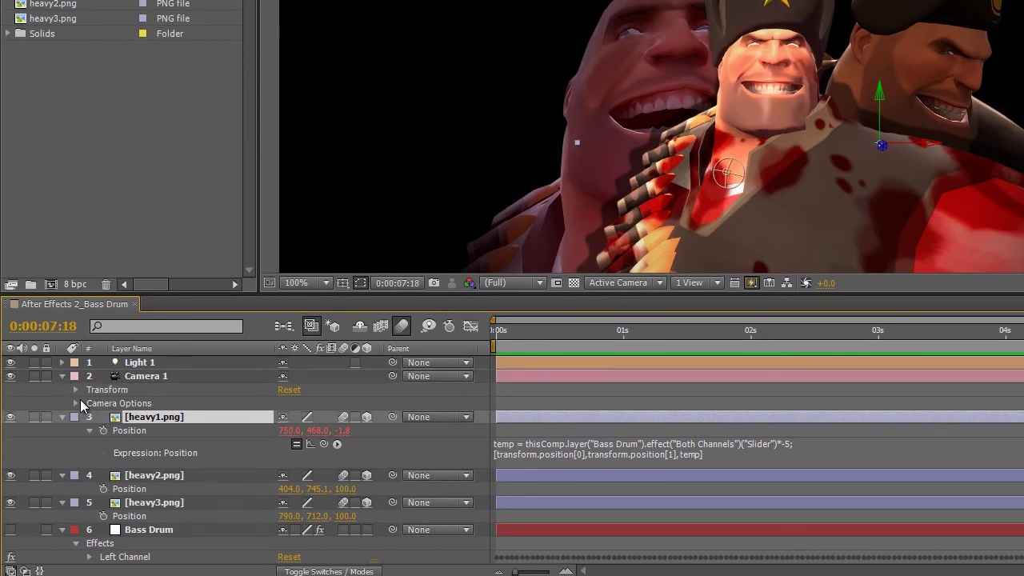
click(76, 401)
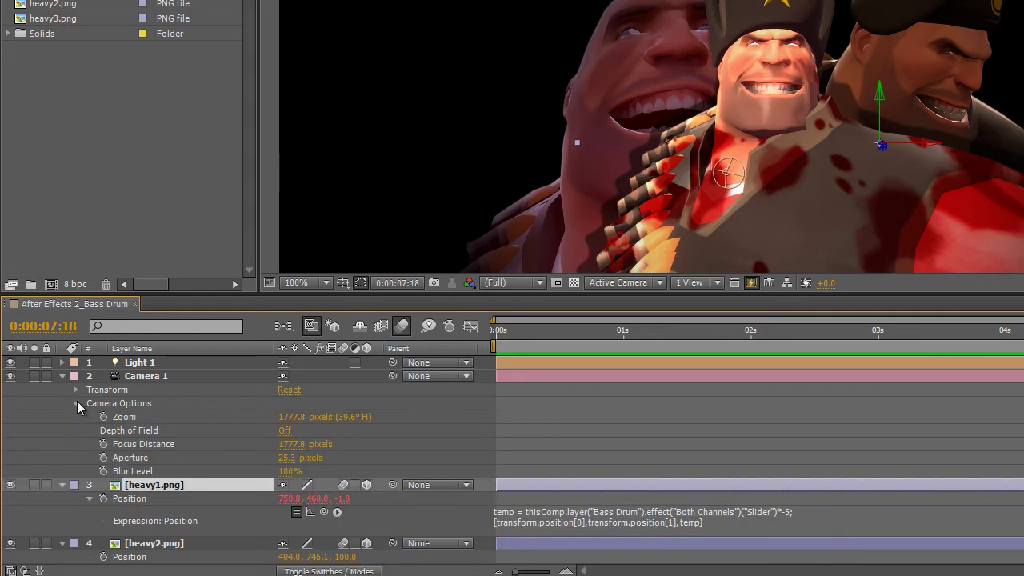
click(284, 433)
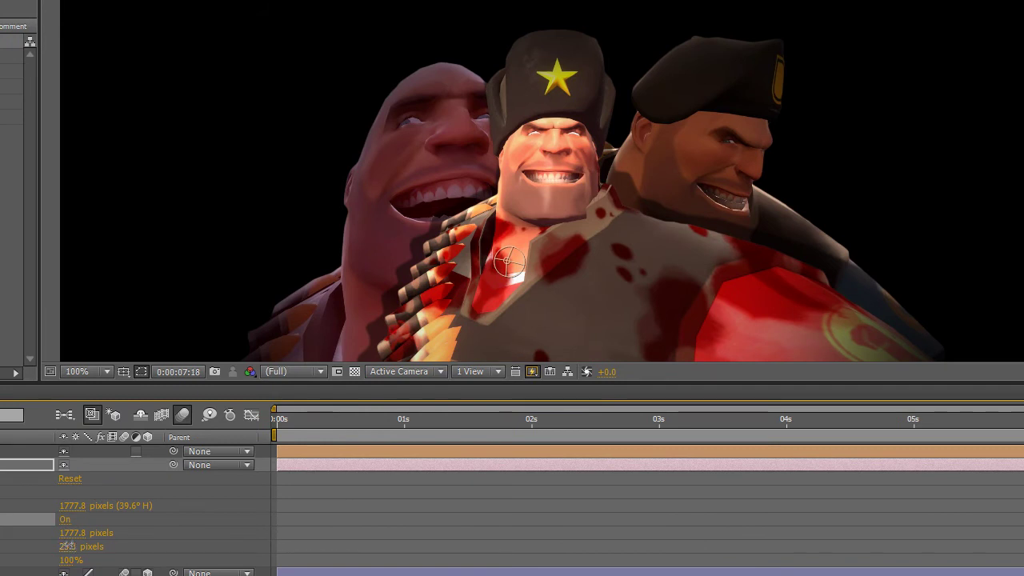
drag(68, 546, 140, 555)
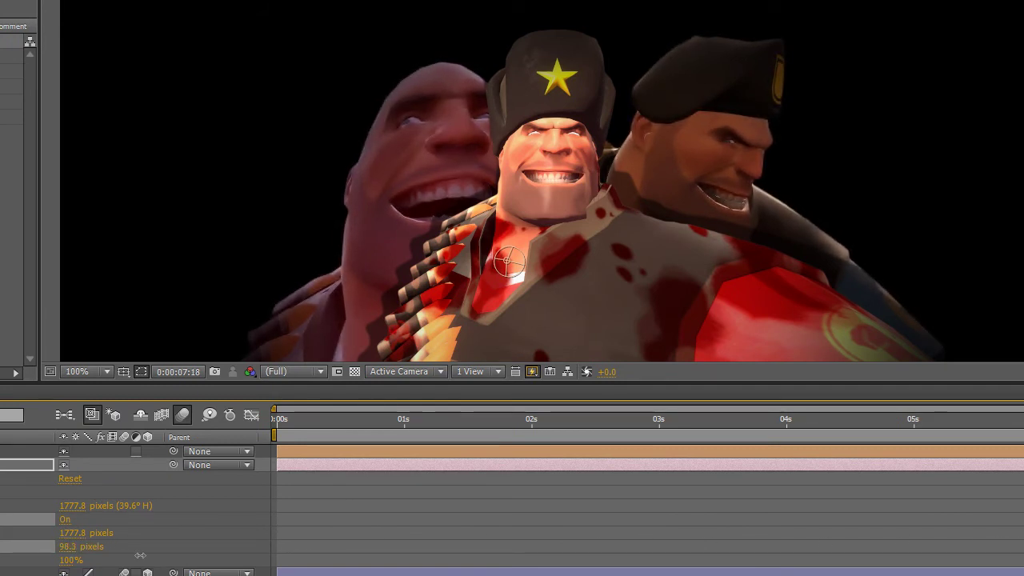
click(71, 546)
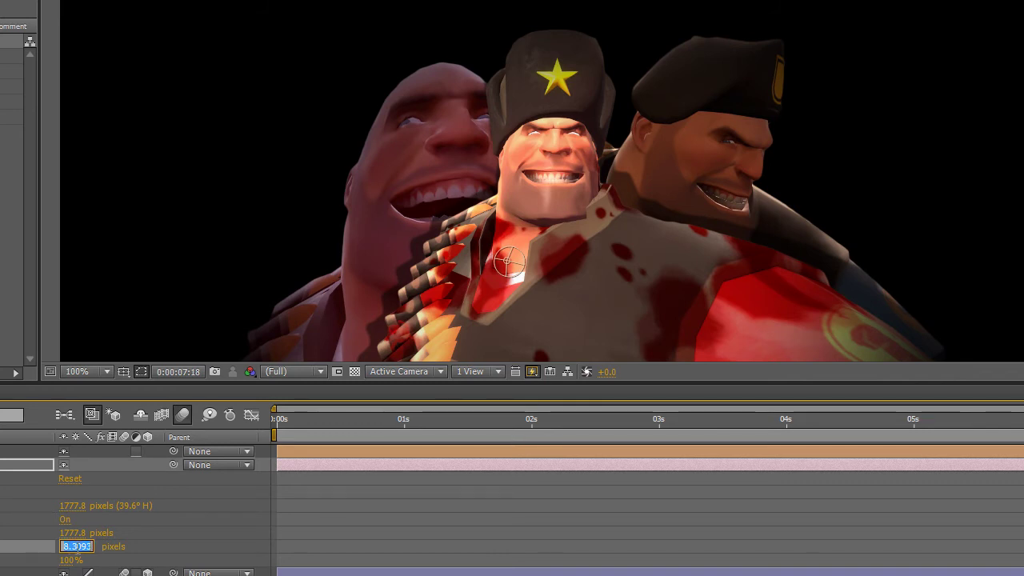
text(200)
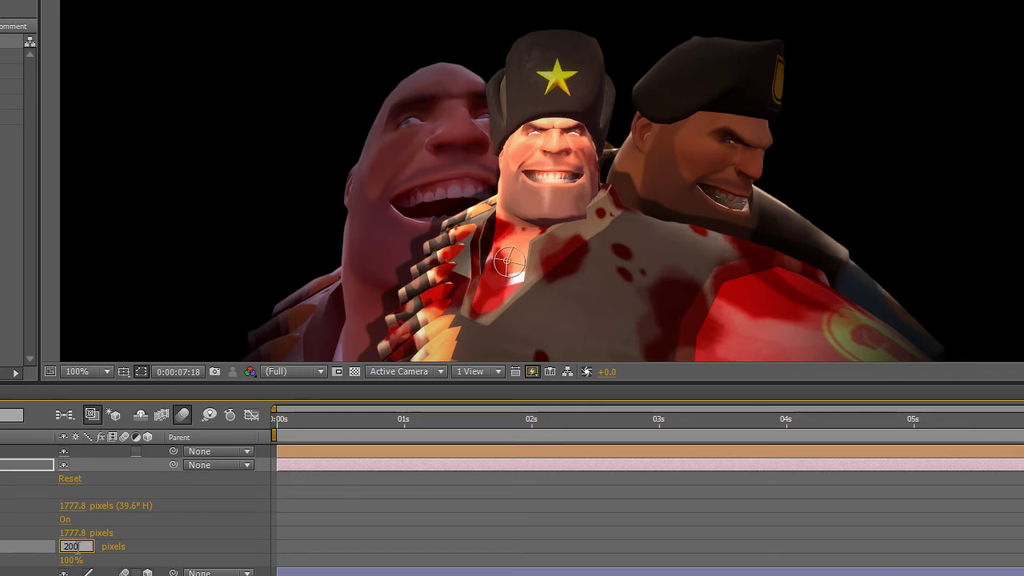
key(Return)
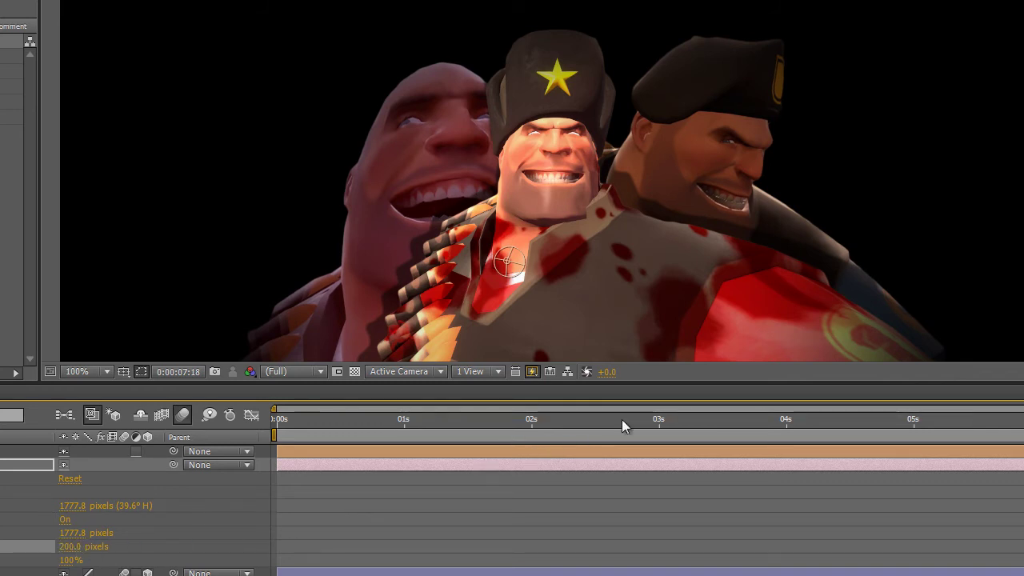
drag(656, 381, 656, 575)
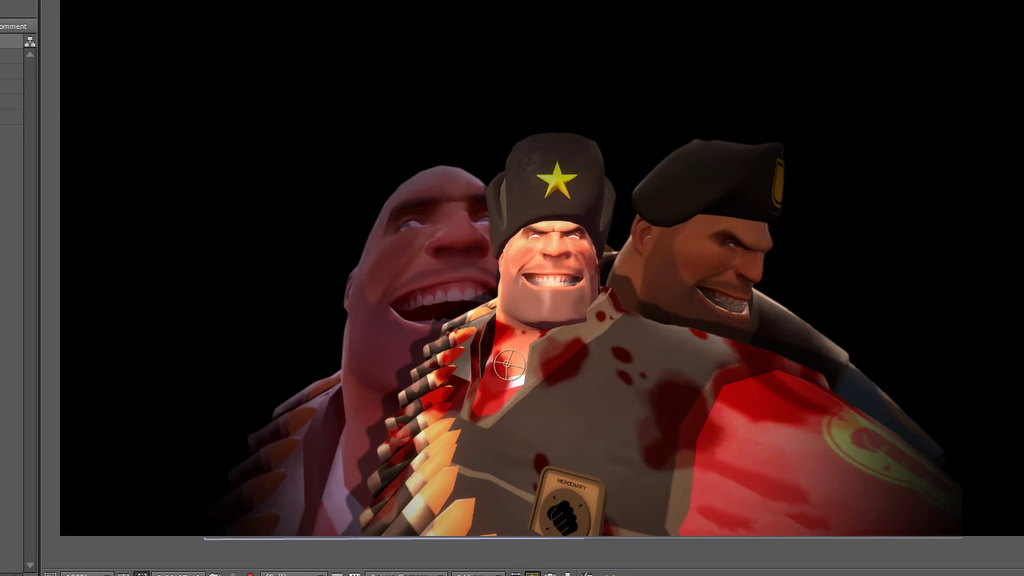
Play a RAM preview of the three lit Heavies shaking to the bass drum.
key(space)
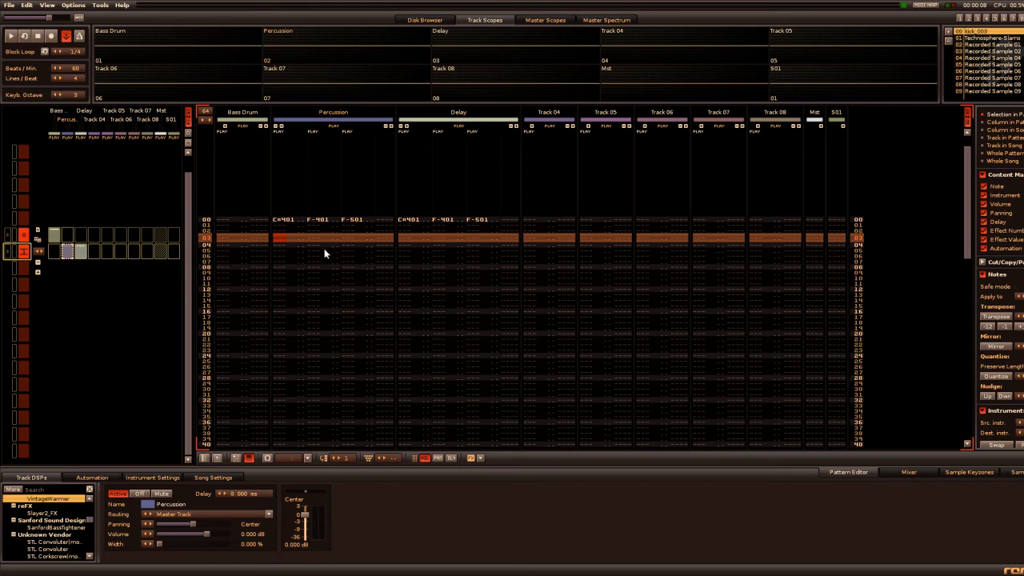
Audition the song with Percussion soloed, then show the Delay track's Delay device settings.
right_click(316, 44)
key(space)
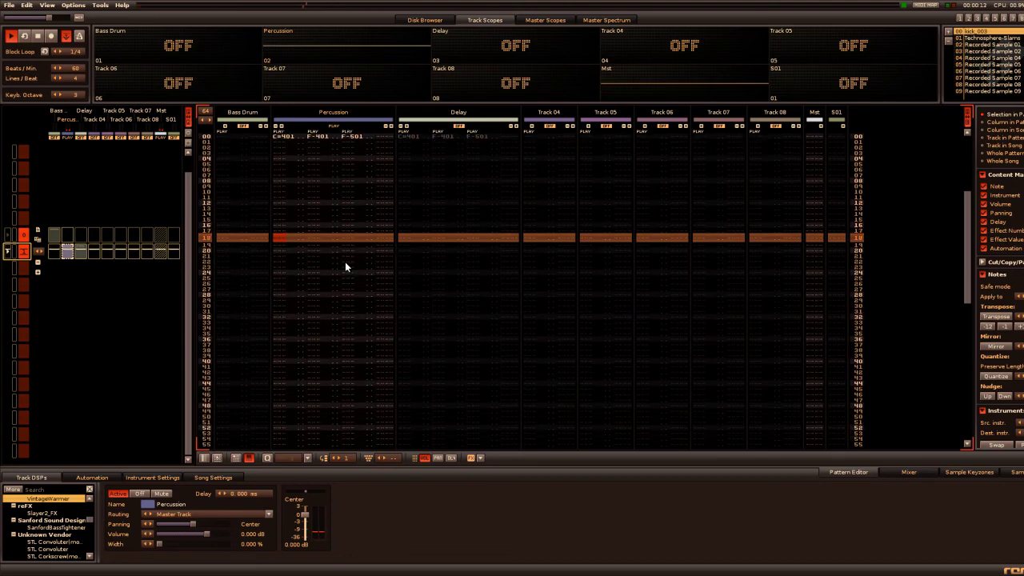
key(space)
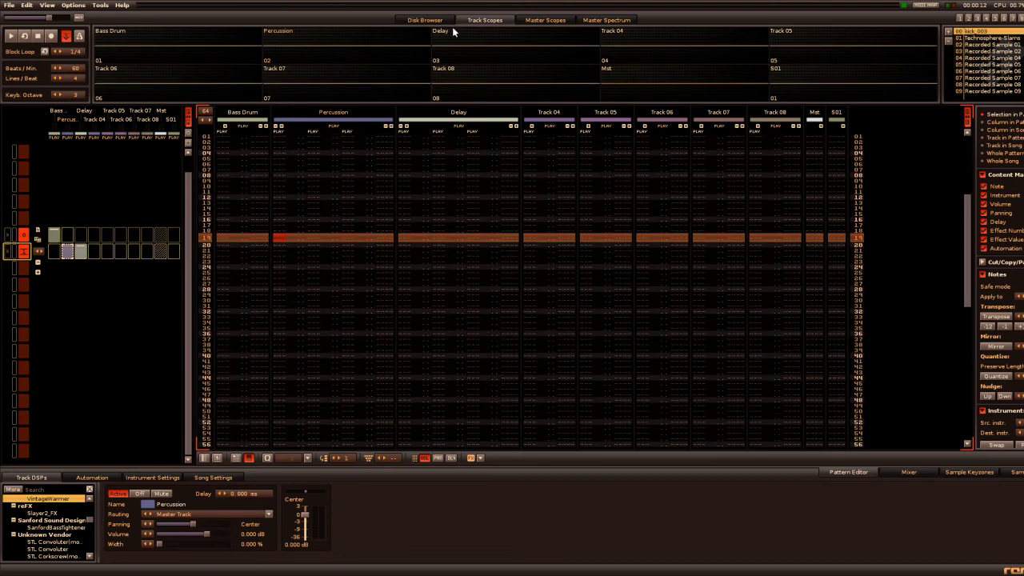
click(442, 32)
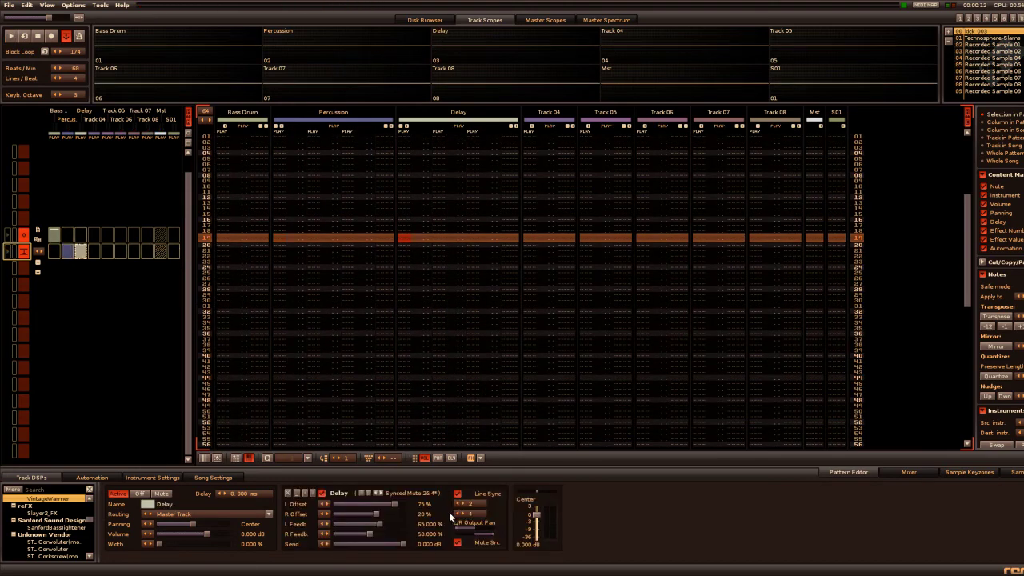